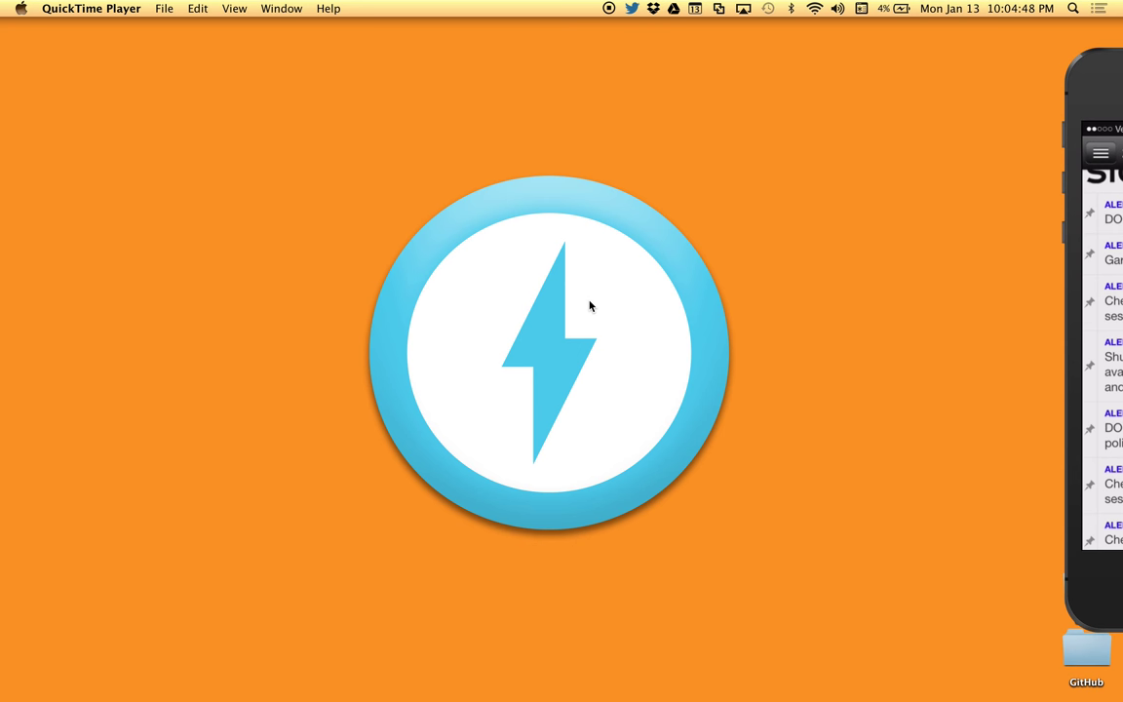
Step: Open MacBeacon and move its window slightly higher on the desktop
{"action": "mouse_move", "coordinate": [3, 349]}
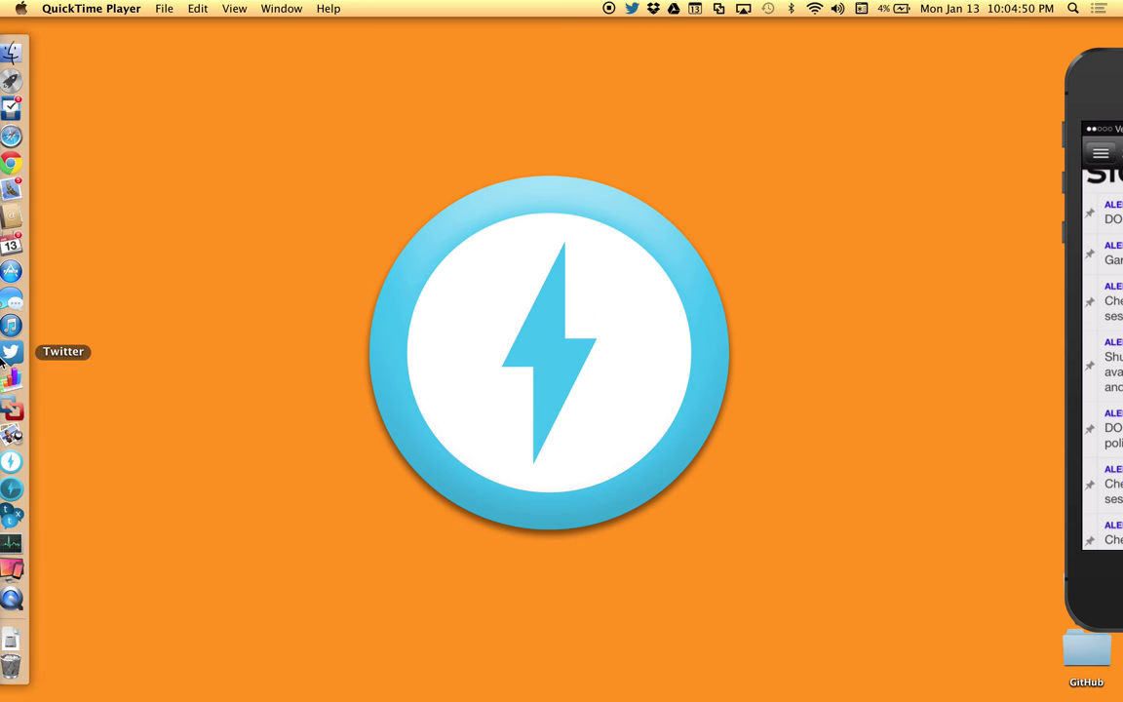
{"action": "left_click", "coordinate": [19, 462]}
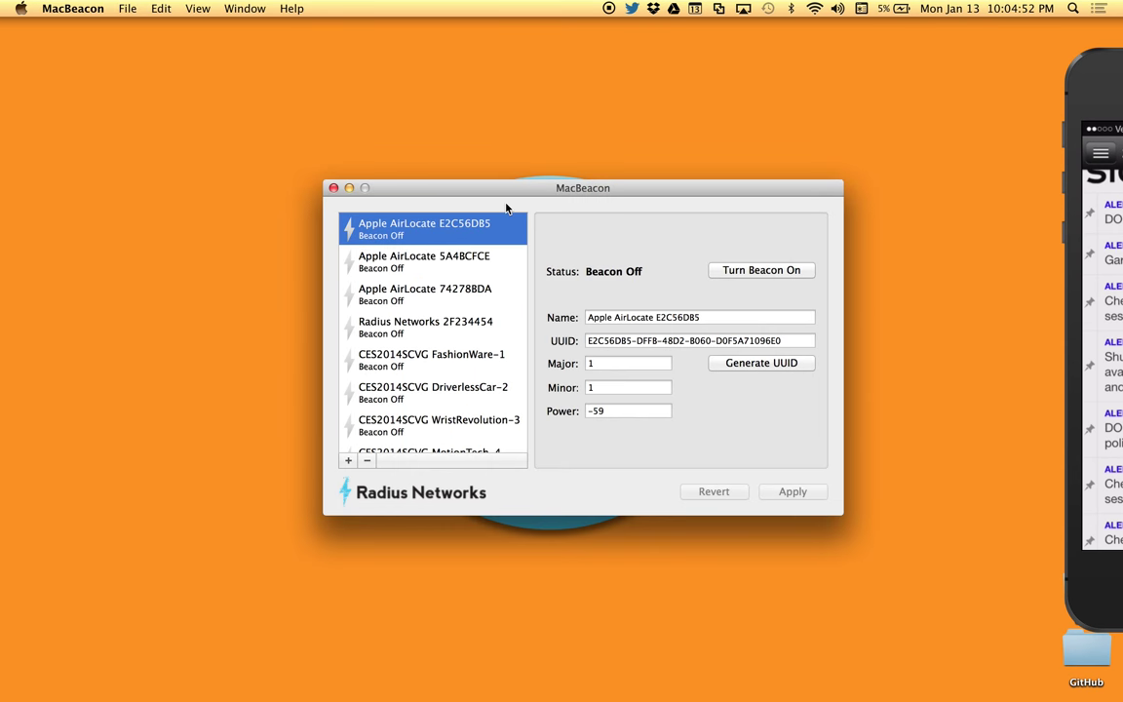
{"action": "left_click_drag", "start_coordinate": [560, 198], "coordinate": [558, 173]}
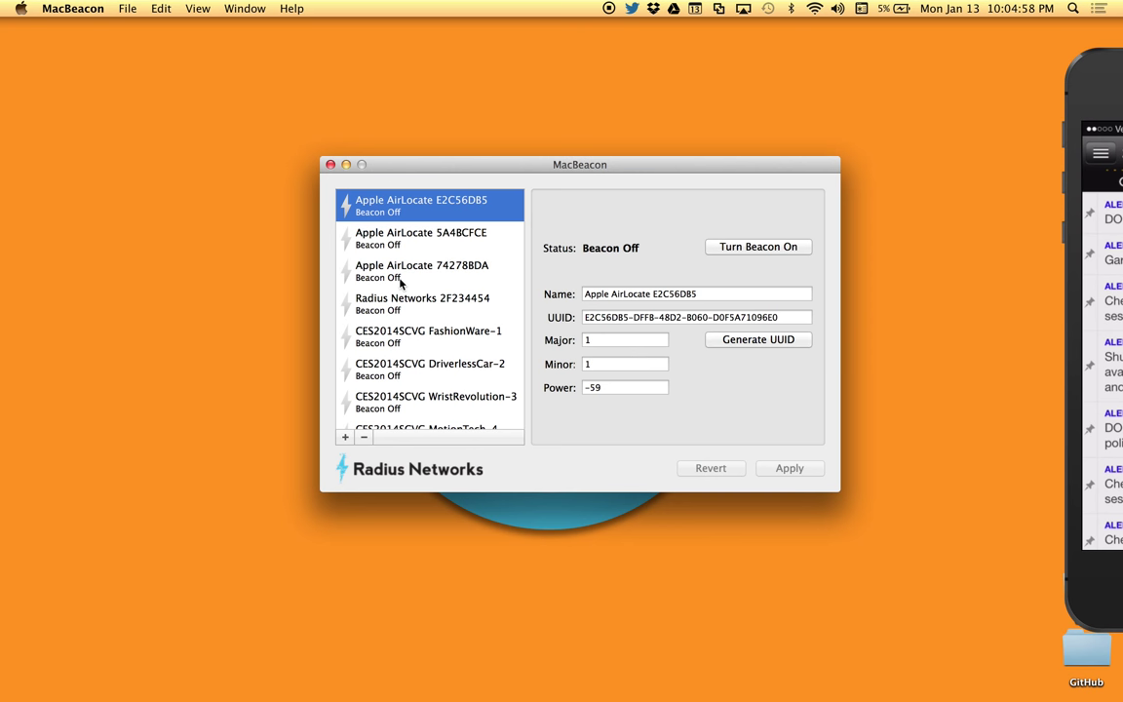
Step: Delete the Apple AirLocate E2C56DB5 beacon from the list and undo the deletion
{"action": "key", "text": "BackSpace"}
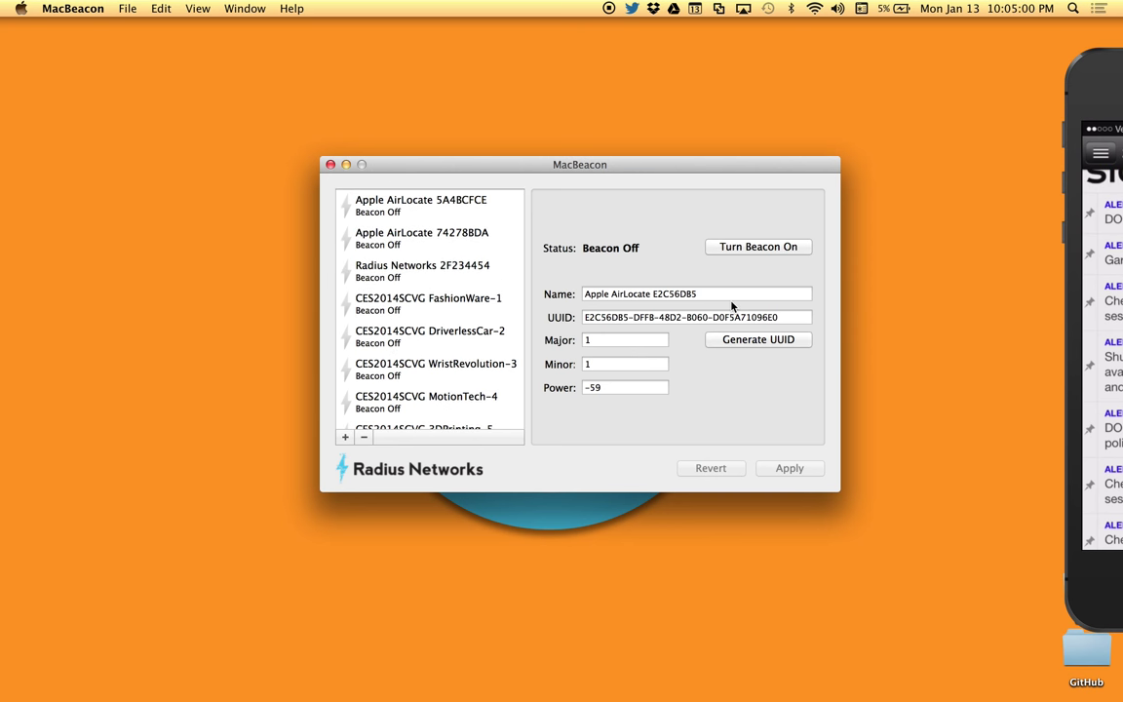
{"action": "key", "text": "super+z"}
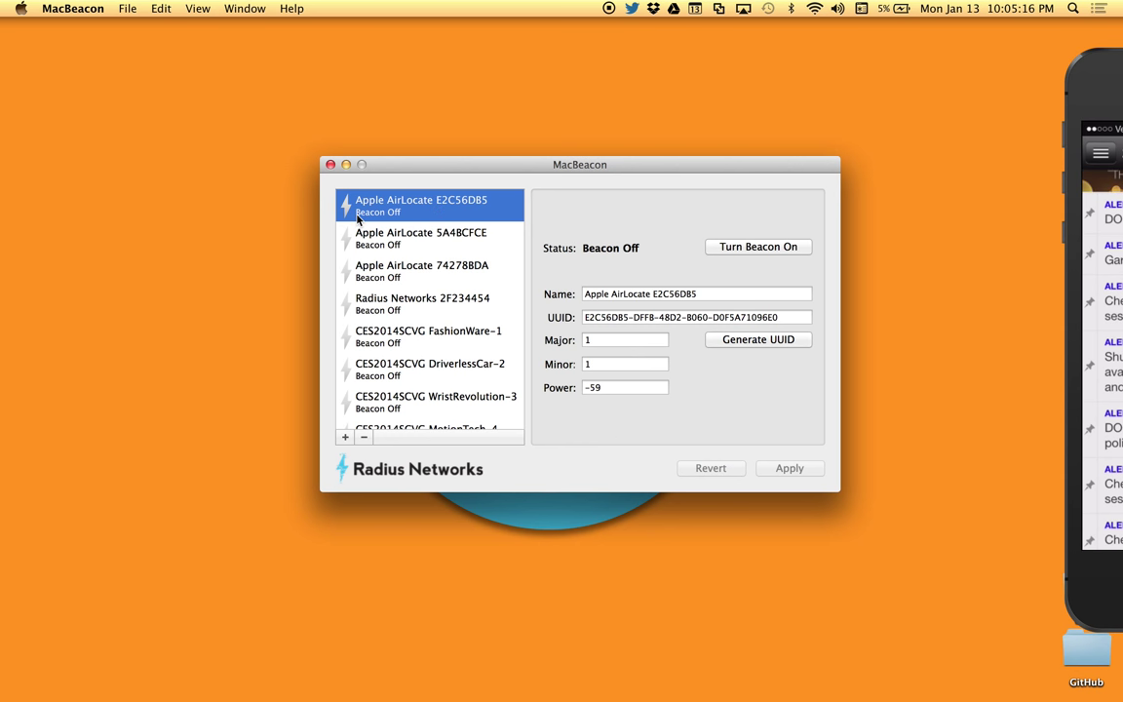
Step: Examine the details of the three Apple AirLocate beacons: E2C56DB5, 5A4BCFCE and 74278BDA
{"action": "left_click", "coordinate": [435, 237]}
{"action": "left_click", "coordinate": [436, 216]}
{"action": "left_click", "coordinate": [434, 238]}
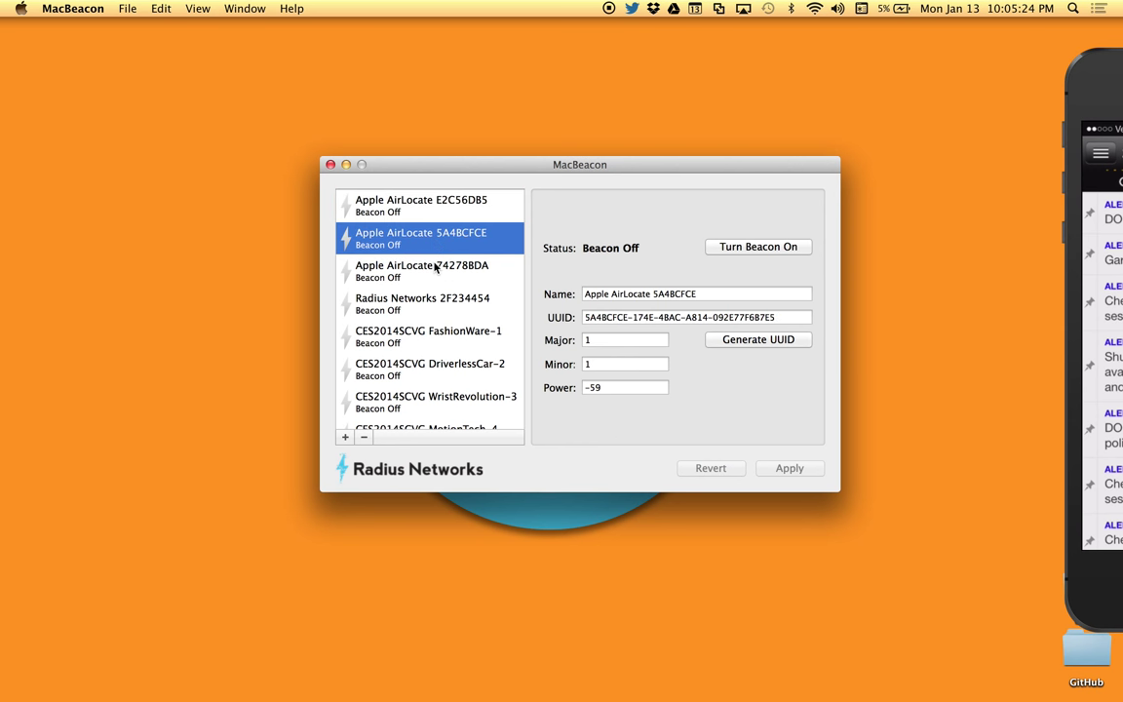
{"action": "left_click", "coordinate": [431, 263]}
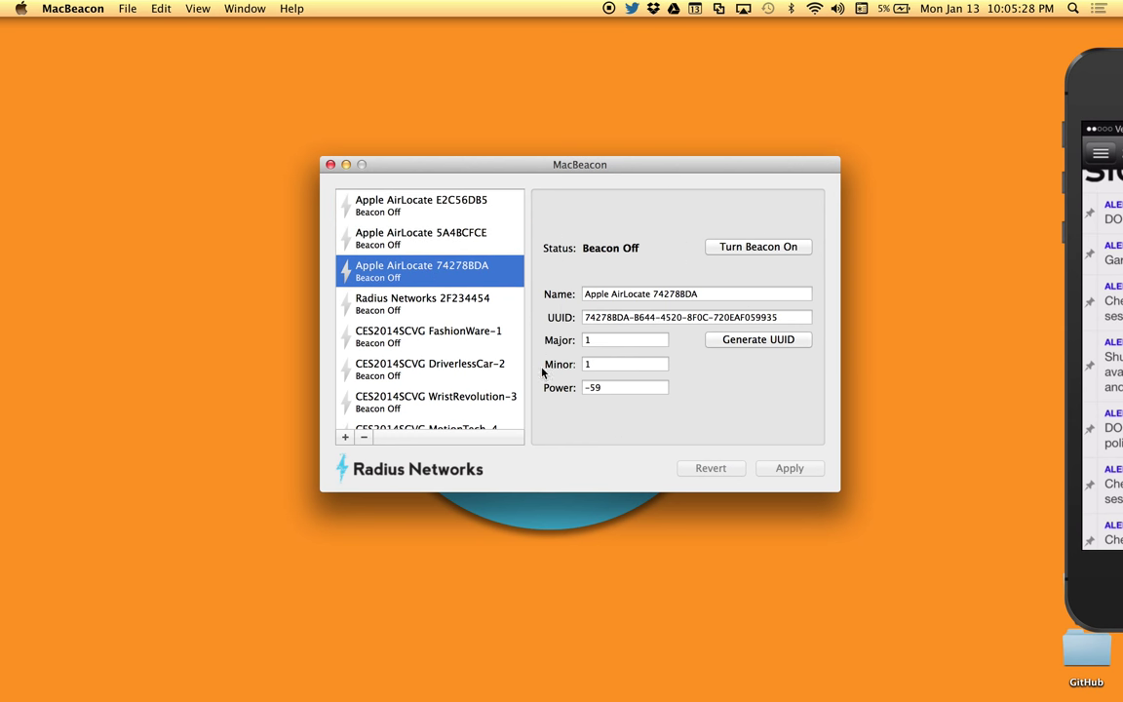
{"action": "left_click", "coordinate": [398, 217]}
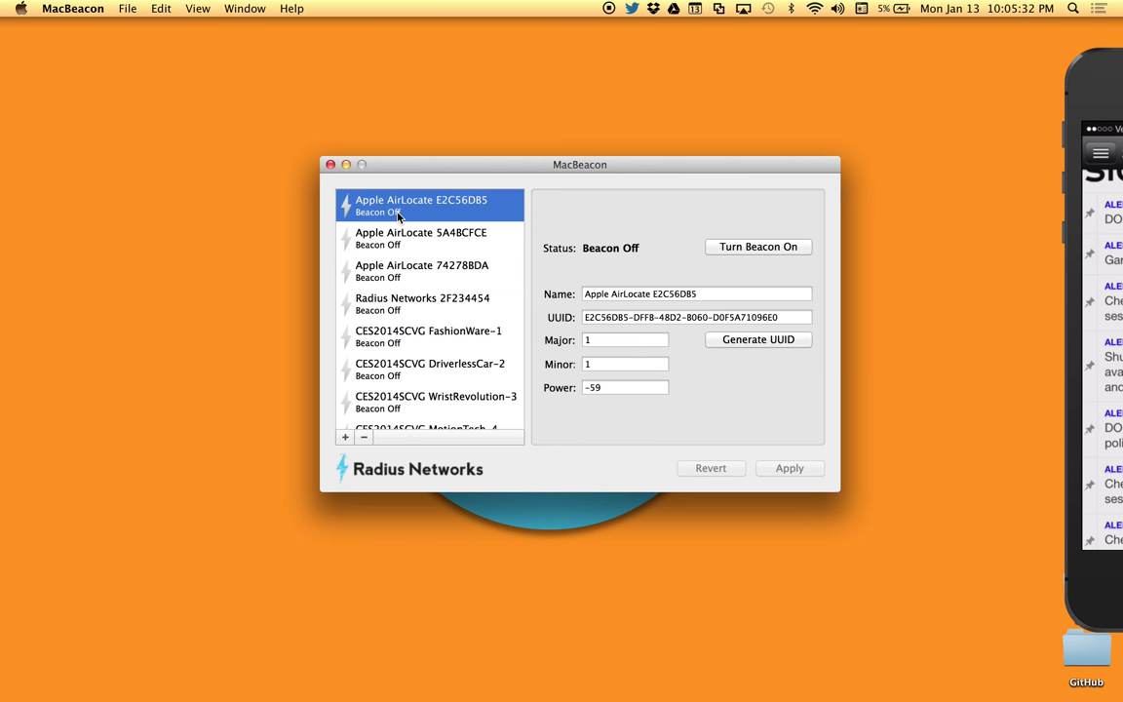
Step: Toggle the Apple AirLocate E2C56DB5 beacon on and off twice, from the list and from its details
{"action": "double_click", "coordinate": [398, 216]}
{"action": "double_click", "coordinate": [399, 214]}
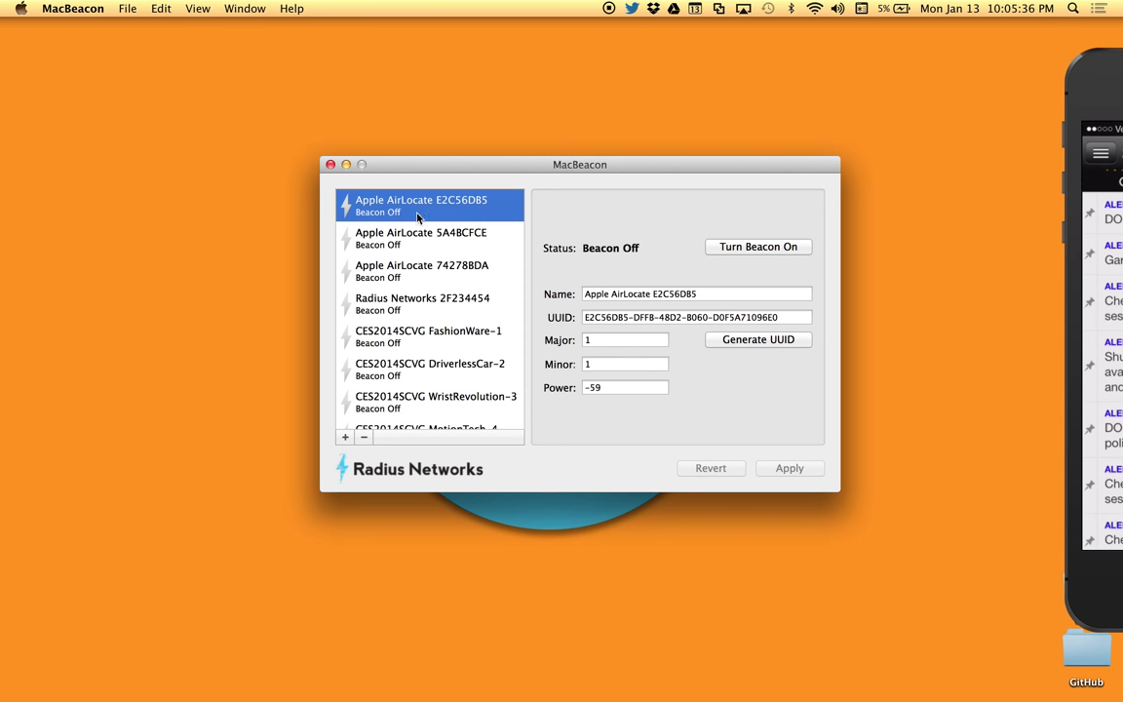
{"action": "left_click", "coordinate": [751, 248]}
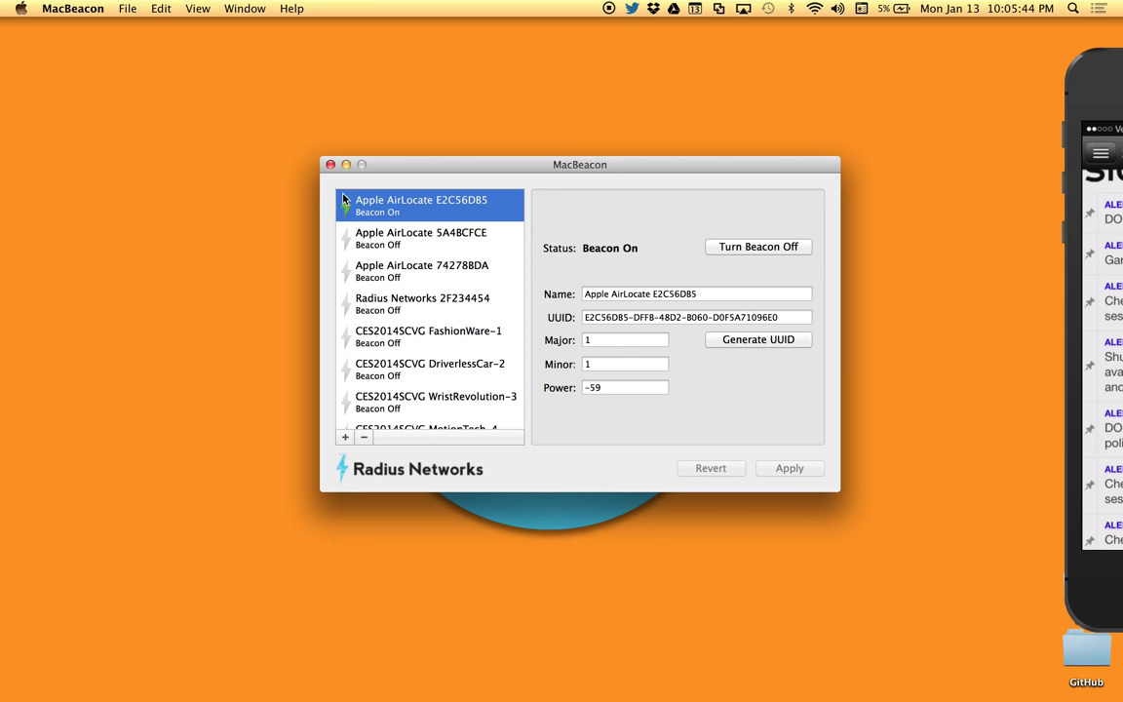
{"action": "left_click", "coordinate": [783, 250]}
Step: Start a new beacon and name it My Favorite Beacon
{"action": "left_click", "coordinate": [345, 438]}
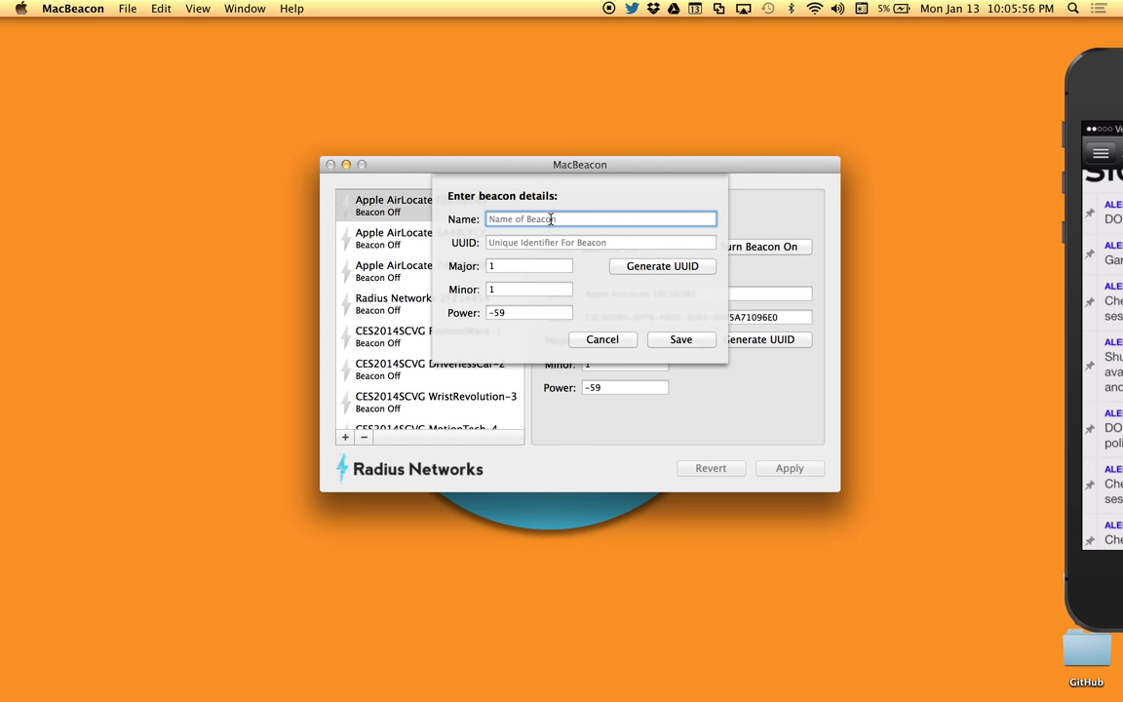
{"action": "type", "text": "My Fav"}
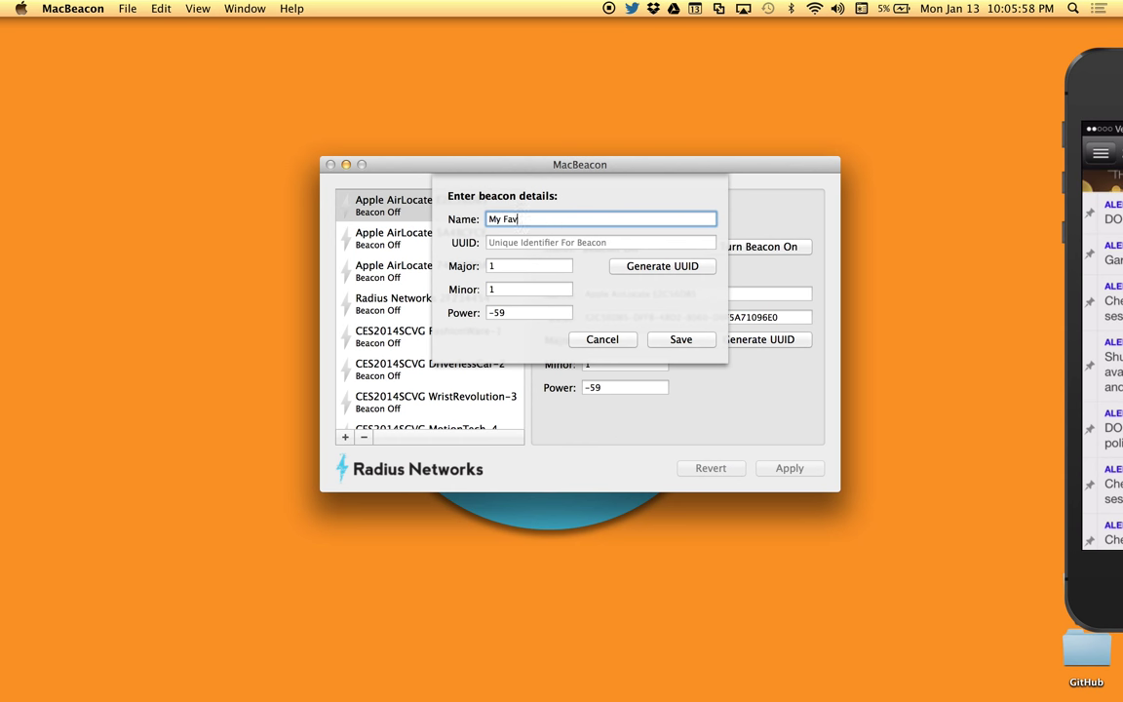
{"action": "type", "text": "orite Beacon"}
Step: Enter 2F234454-CF6D-4A0F-ADF2-F4911BA9FFA6 as the new beacon's UUID
{"action": "left_click", "coordinate": [549, 242]}
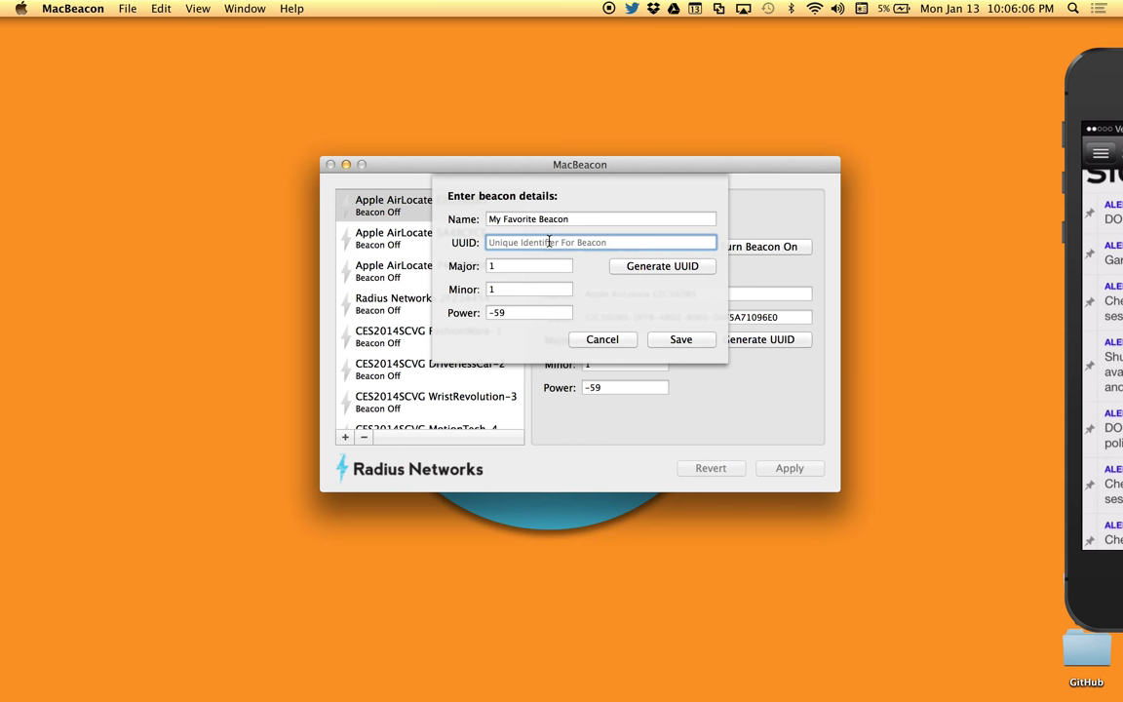
{"action": "type", "text": "2F234454-CF6D-4A0F-ADF2-F4911BA9FFA6"}
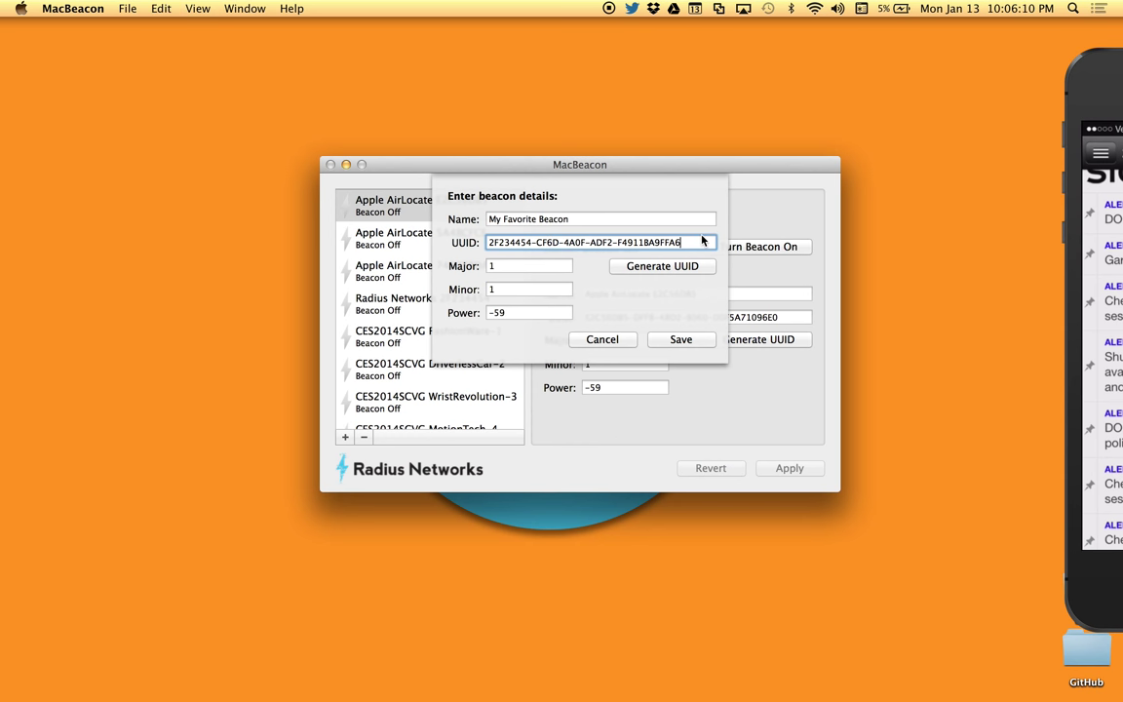
{"action": "key", "text": "super+a"}
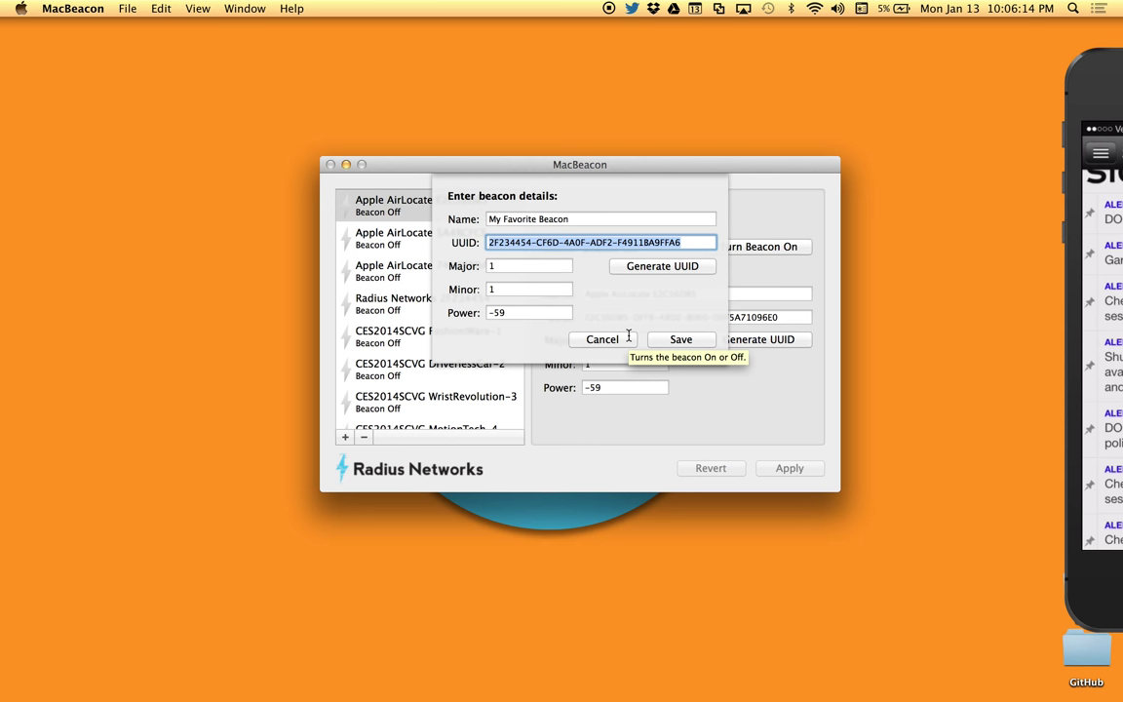
Step: Generate a random UUID for the new beacon, regenerating it several times
{"action": "left_click", "coordinate": [651, 267]}
{"action": "left_click", "coordinate": [652, 267]}
{"action": "left_click", "coordinate": [651, 267]}
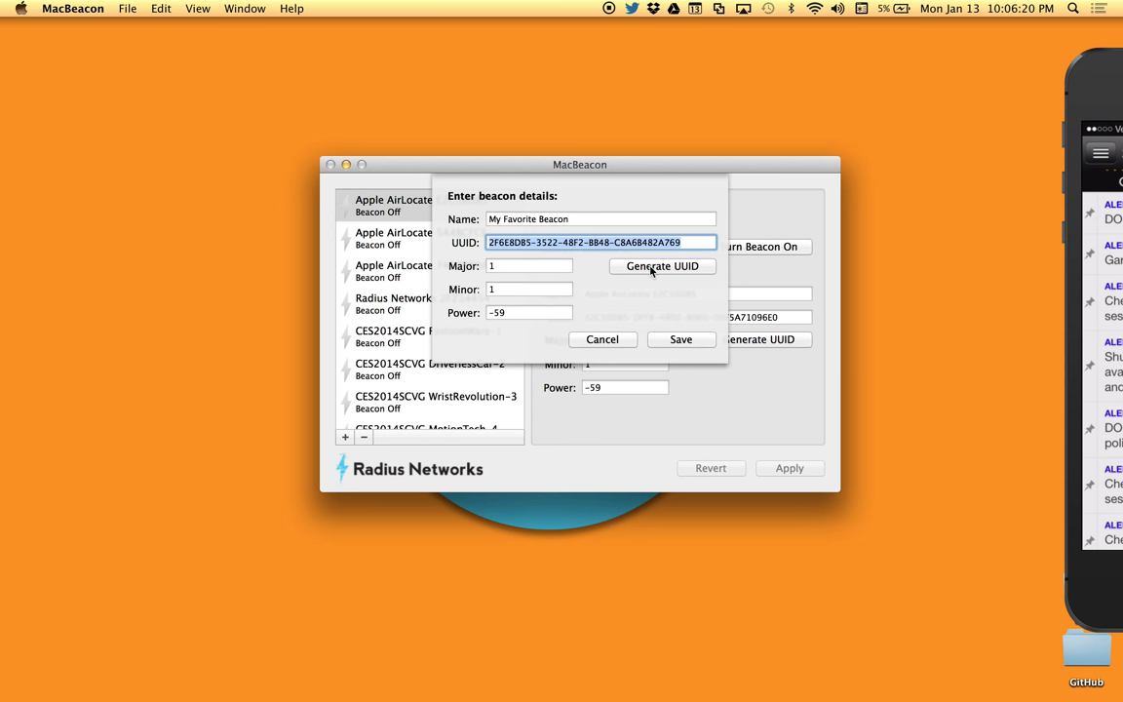
{"action": "left_click", "coordinate": [651, 267]}
{"action": "left_click", "coordinate": [652, 267]}
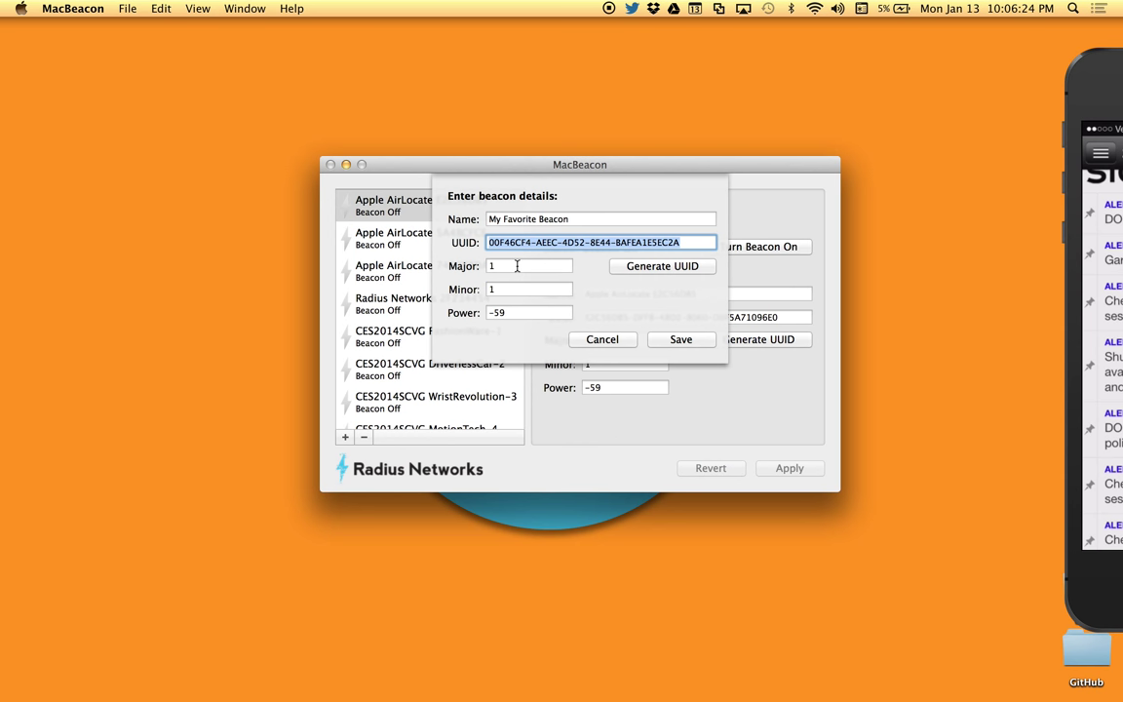
Step: Examine the new beacon's name, UUID, Major, Minor and Power settings one by one
{"action": "left_click", "coordinate": [561, 265]}
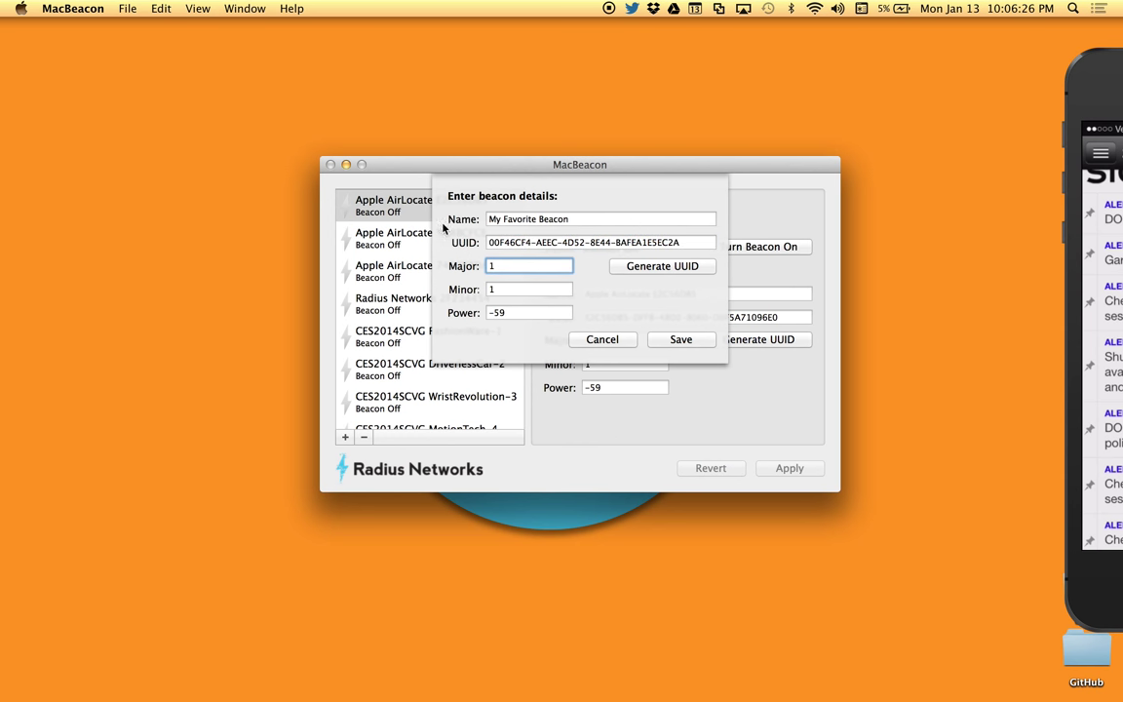
{"action": "left_click", "coordinate": [585, 219]}
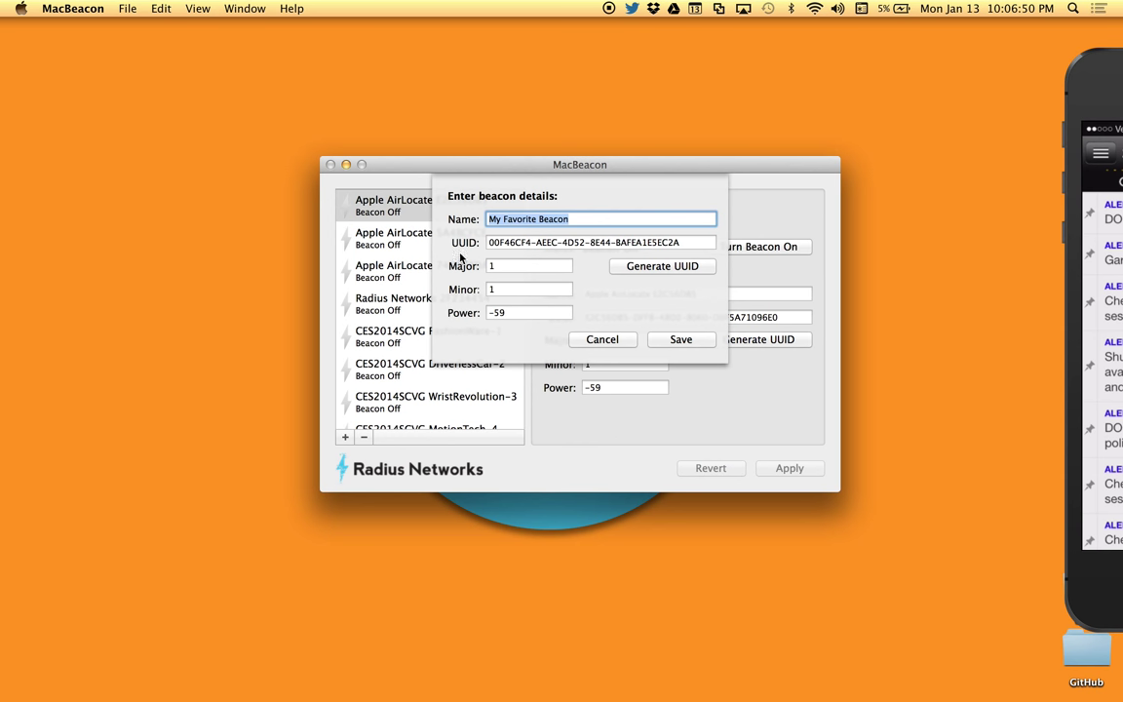
{"action": "triple_click", "coordinate": [518, 242]}
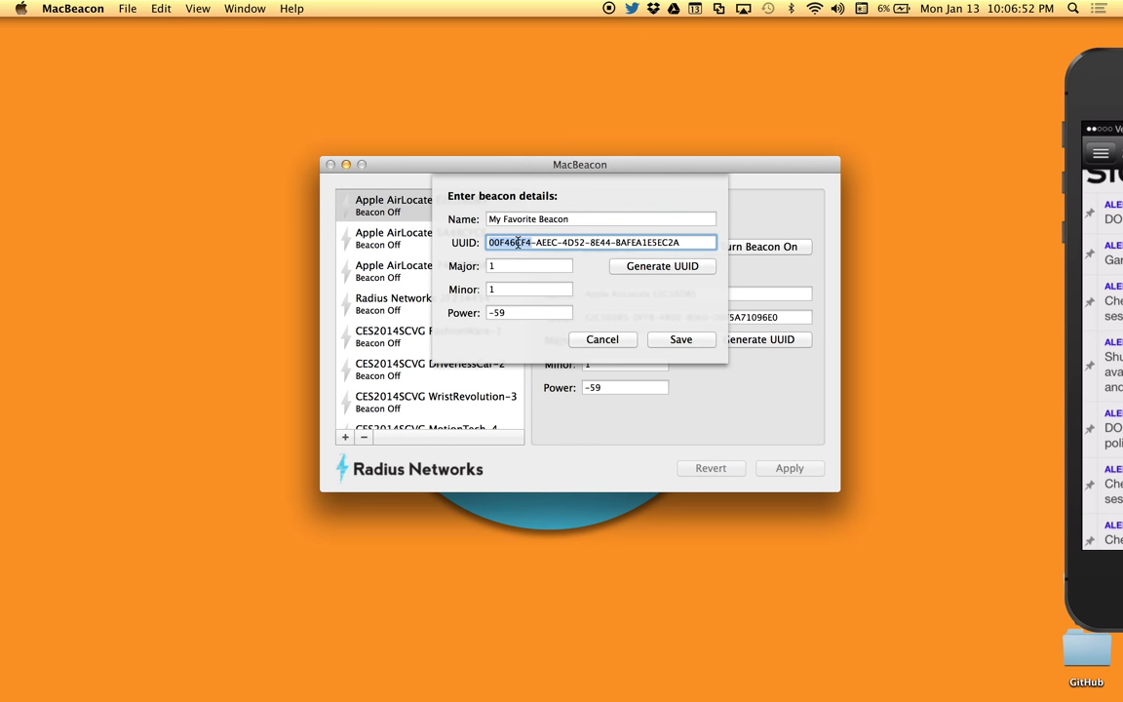
{"action": "double_click", "coordinate": [518, 242]}
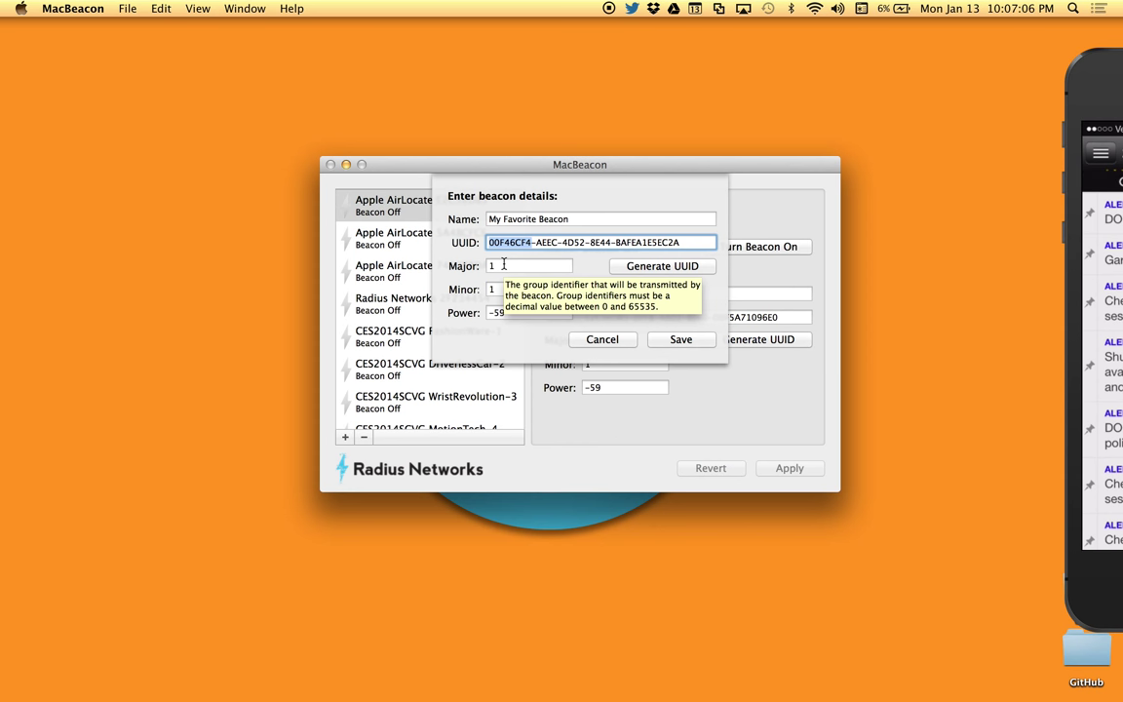
{"action": "key", "text": "Tab"}
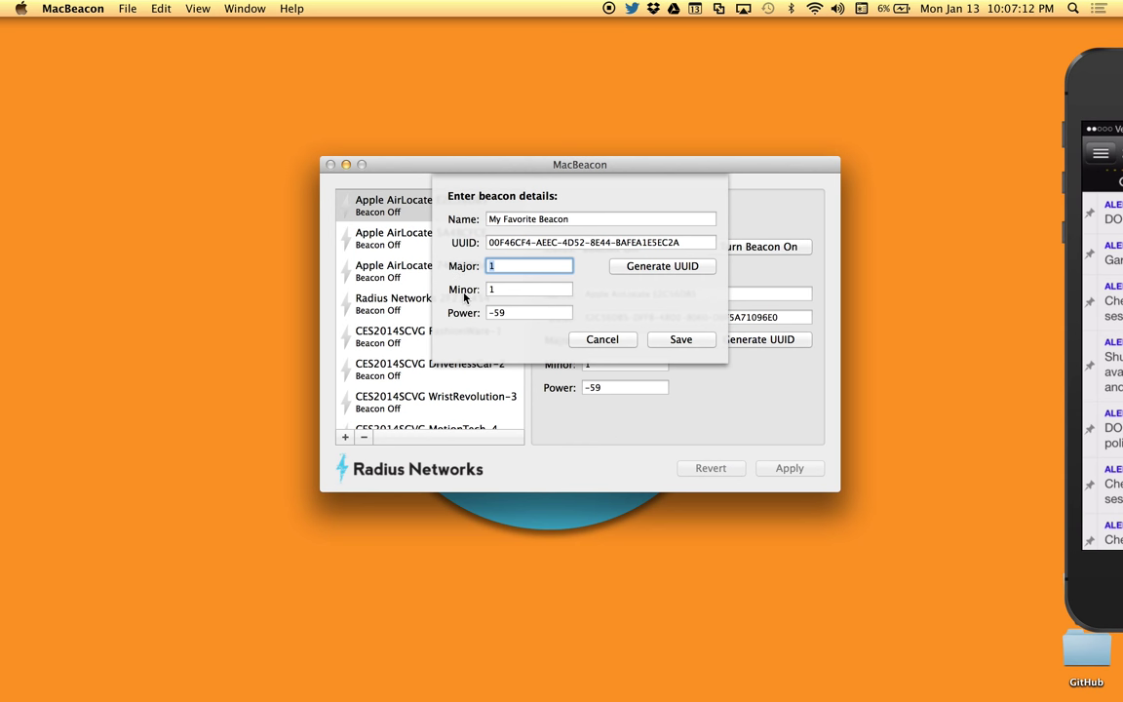
{"action": "left_click", "coordinate": [503, 289]}
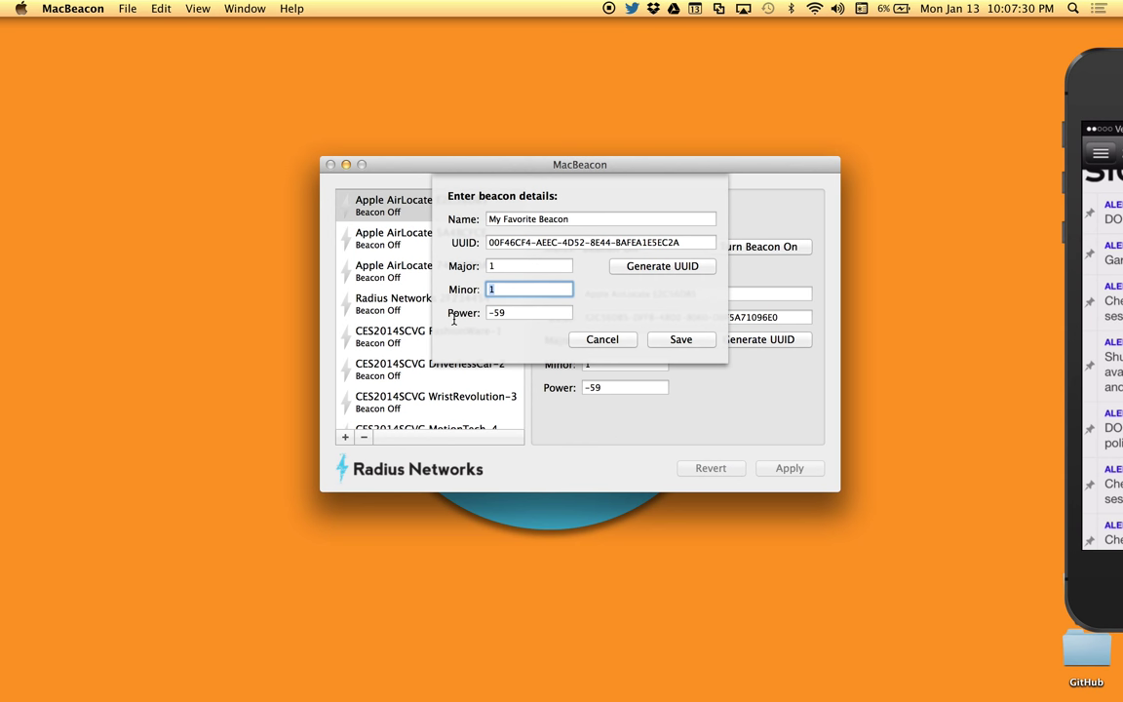
{"action": "key", "text": "Tab"}
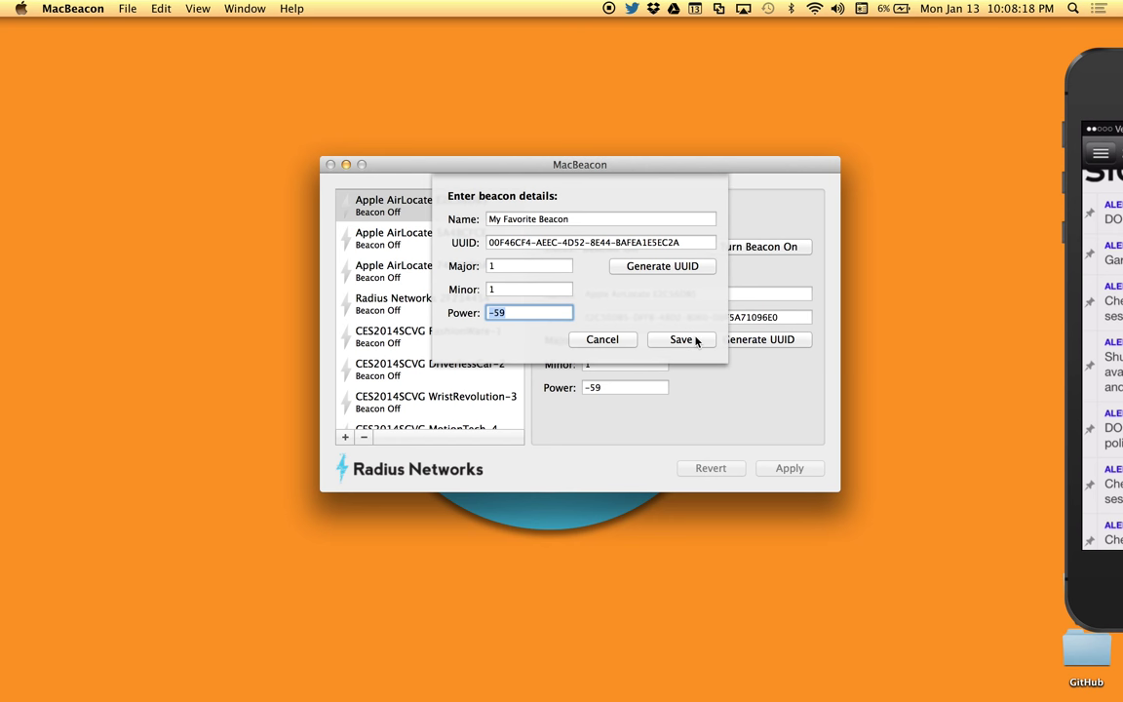
Step: Save the new beacon and select My Favorite Beacon in the beacon list
{"action": "left_click", "coordinate": [681, 339]}
{"action": "scroll", "coordinate": [447, 349], "scroll_direction": "down", "scroll_amount": 5}
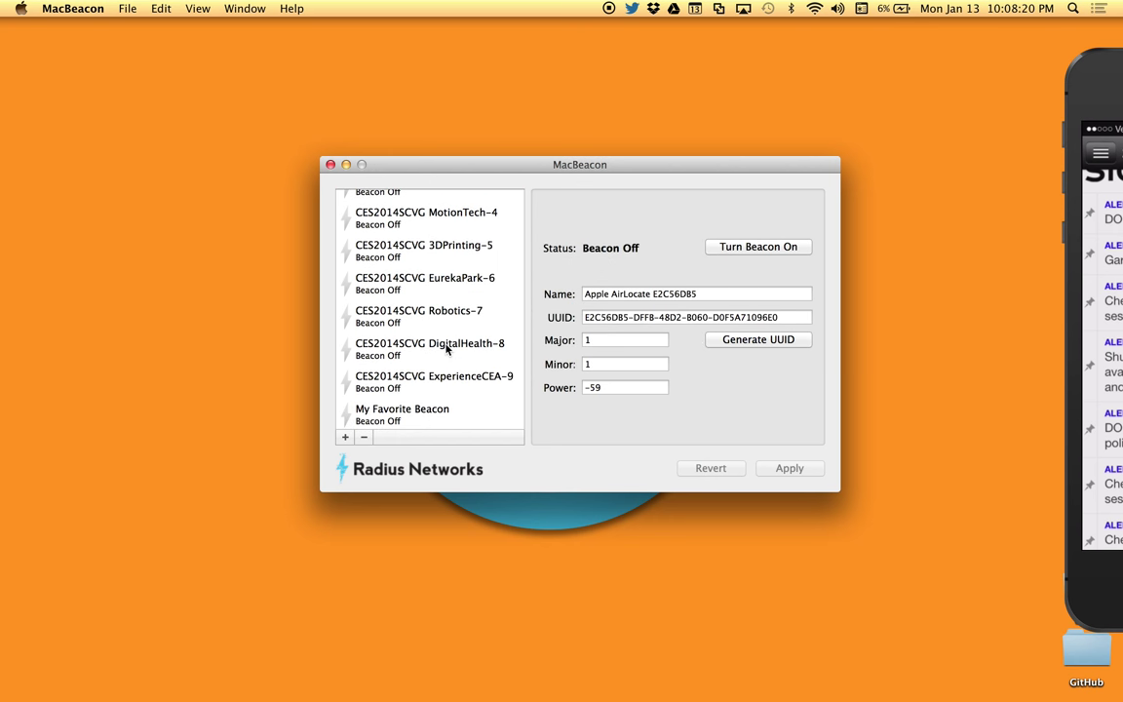
{"action": "left_click", "coordinate": [393, 417]}
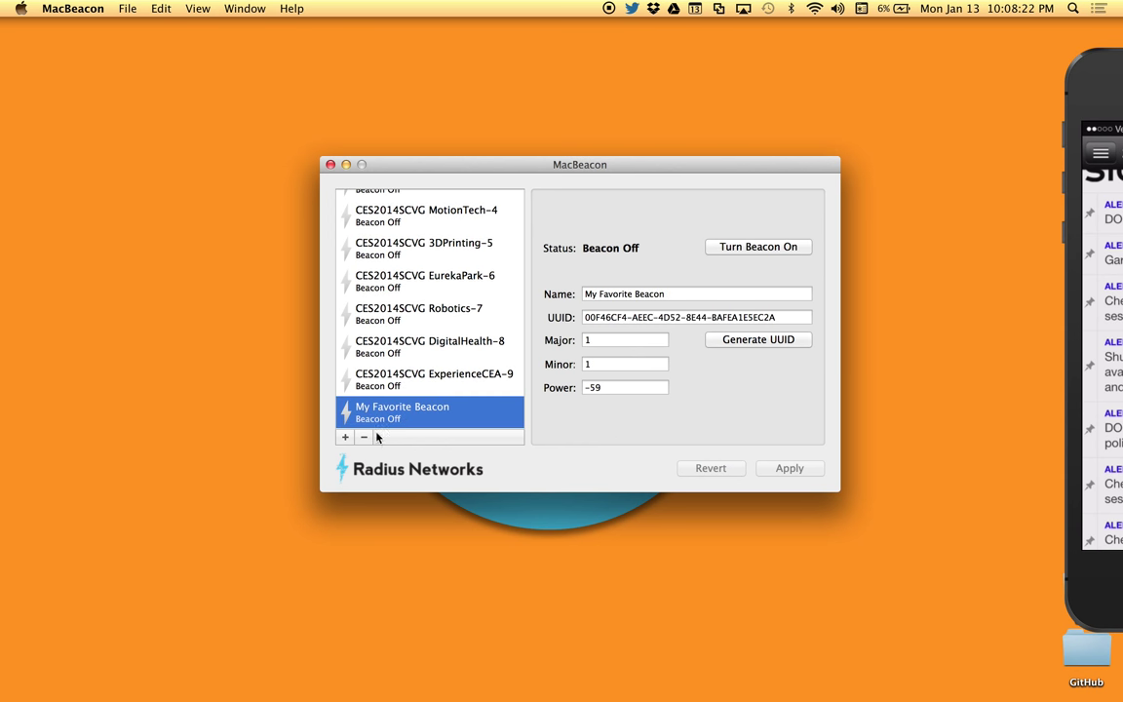
Step: Turn My Favorite Beacon on and back off, and do the same with Apple AirLocate E2C56DB5
{"action": "double_click", "coordinate": [395, 420]}
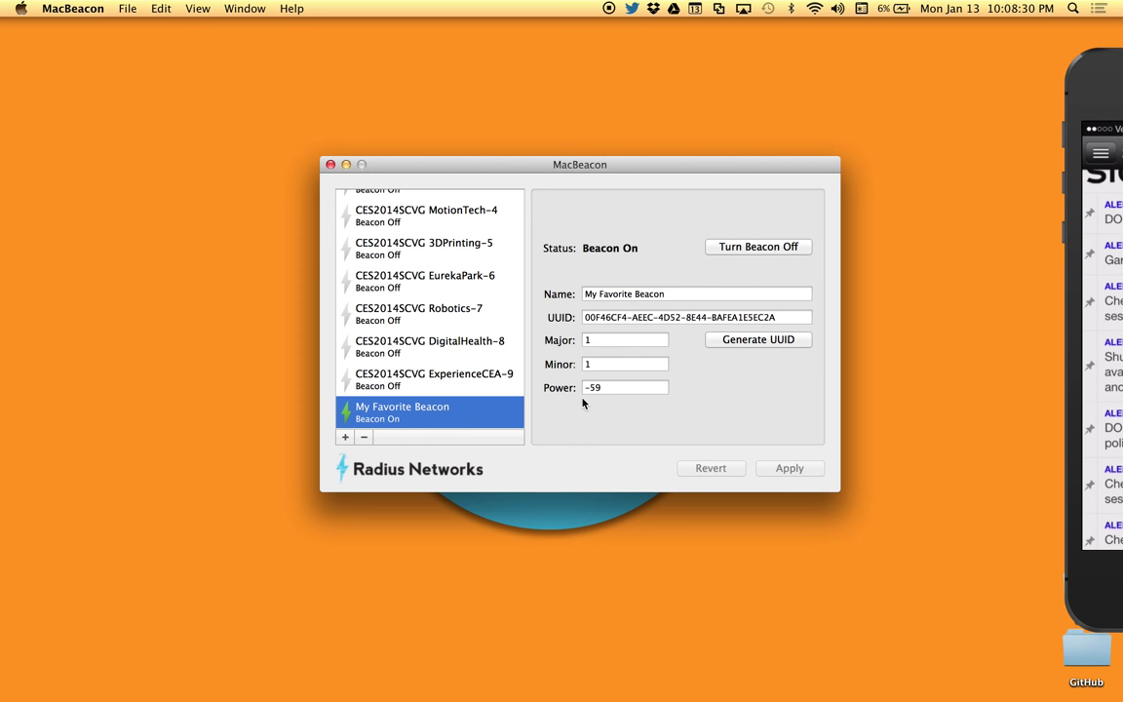
{"action": "double_click", "coordinate": [431, 420]}
{"action": "scroll", "coordinate": [417, 310], "scroll_direction": "up", "scroll_amount": 5}
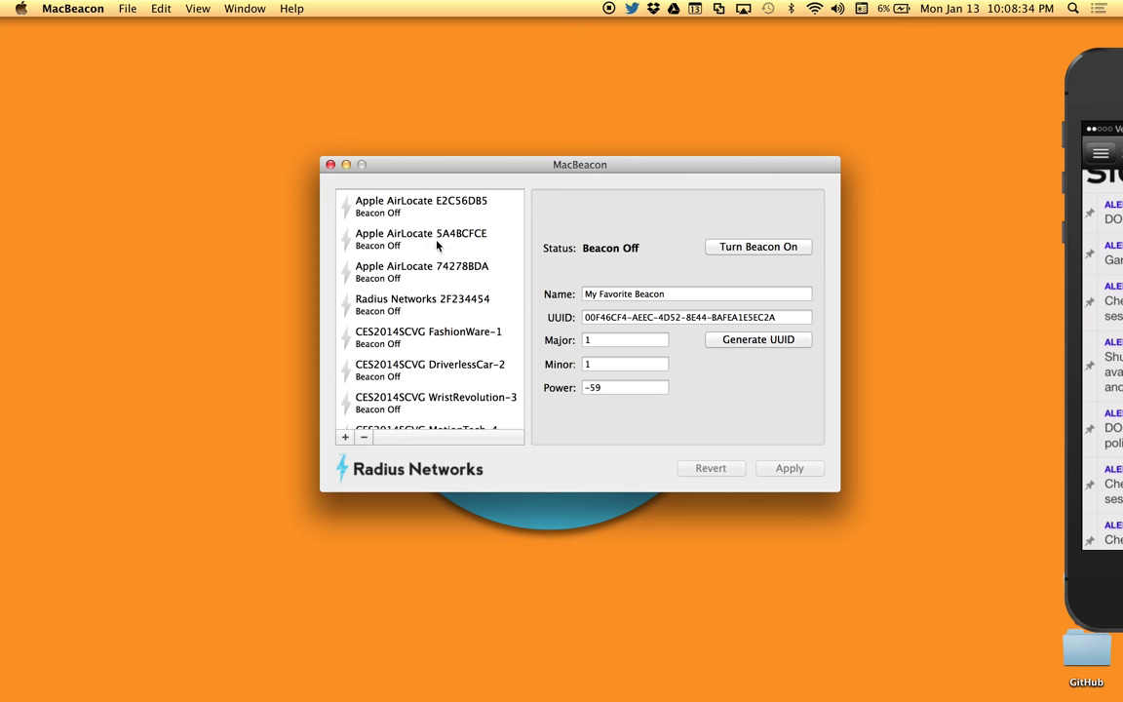
{"action": "double_click", "coordinate": [448, 208]}
{"action": "double_click", "coordinate": [447, 209]}
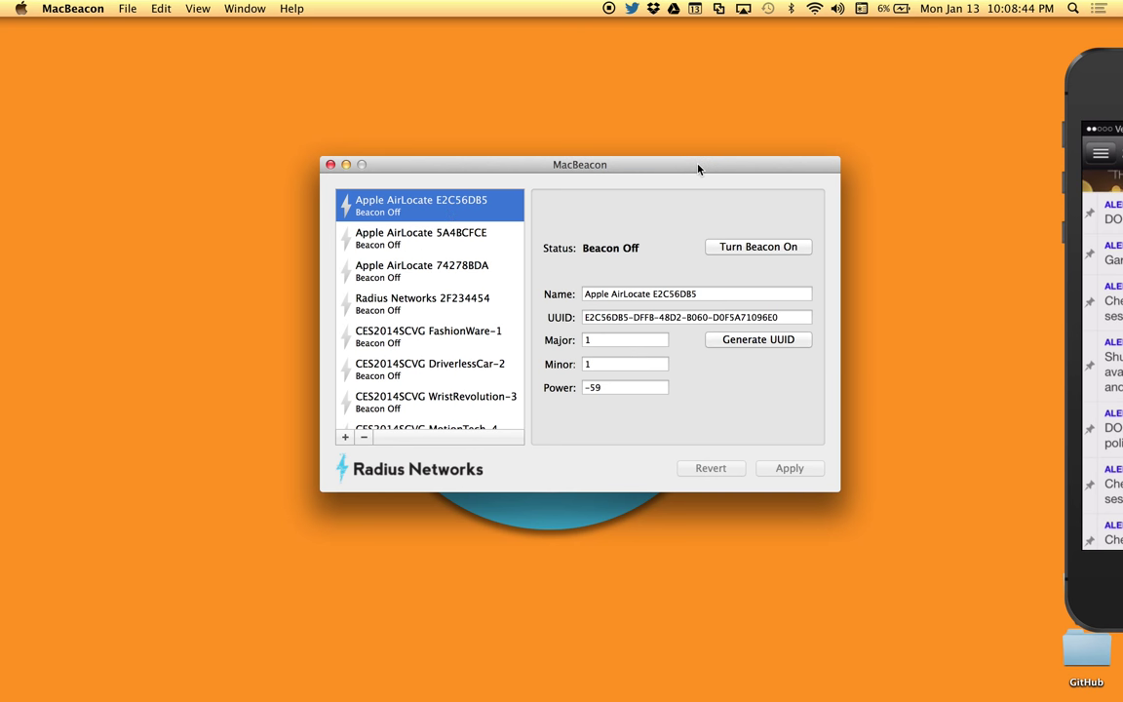
Step: Arrange the MacBeacon window and the mirrored iPhone side by side so both are fully visible
{"action": "left_click_drag", "start_coordinate": [698, 169], "coordinate": [445, 85]}
{"action": "left_click", "coordinate": [1109, 93]}
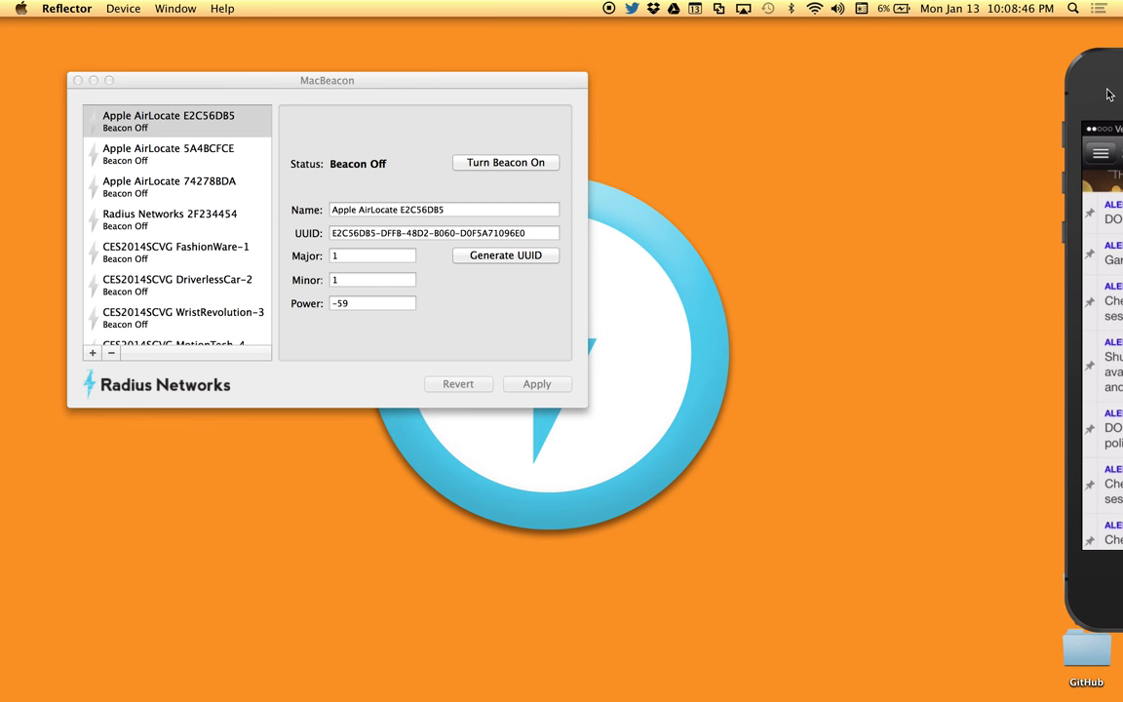
{"action": "left_click_drag", "start_coordinate": [1109, 94], "coordinate": [792, 85]}
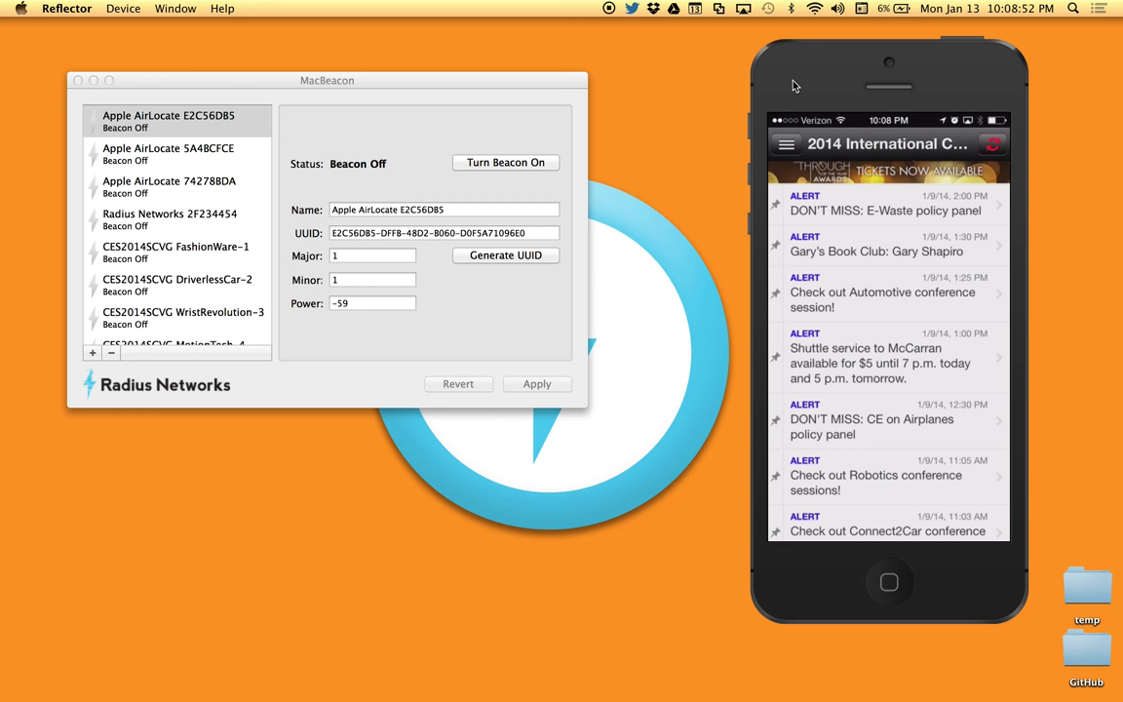
{"action": "left_click_drag", "start_coordinate": [793, 84], "coordinate": [827, 75]}
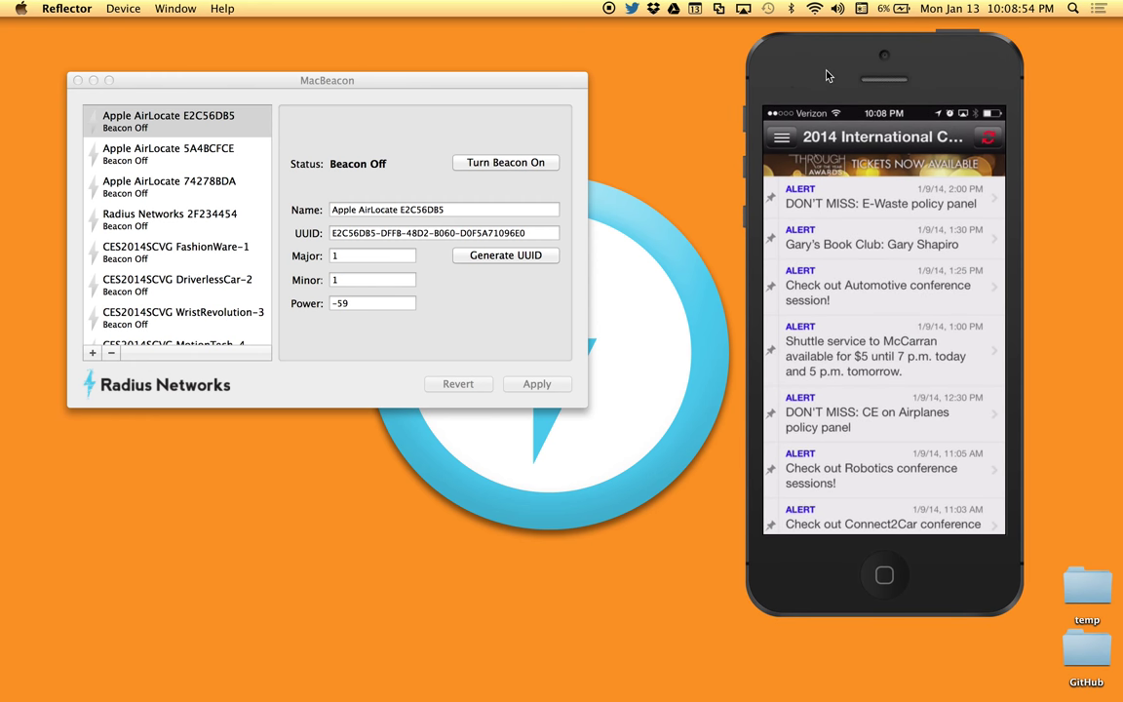
{"action": "left_click", "coordinate": [443, 80]}
{"action": "left_click_drag", "start_coordinate": [443, 80], "coordinate": [428, 98]}
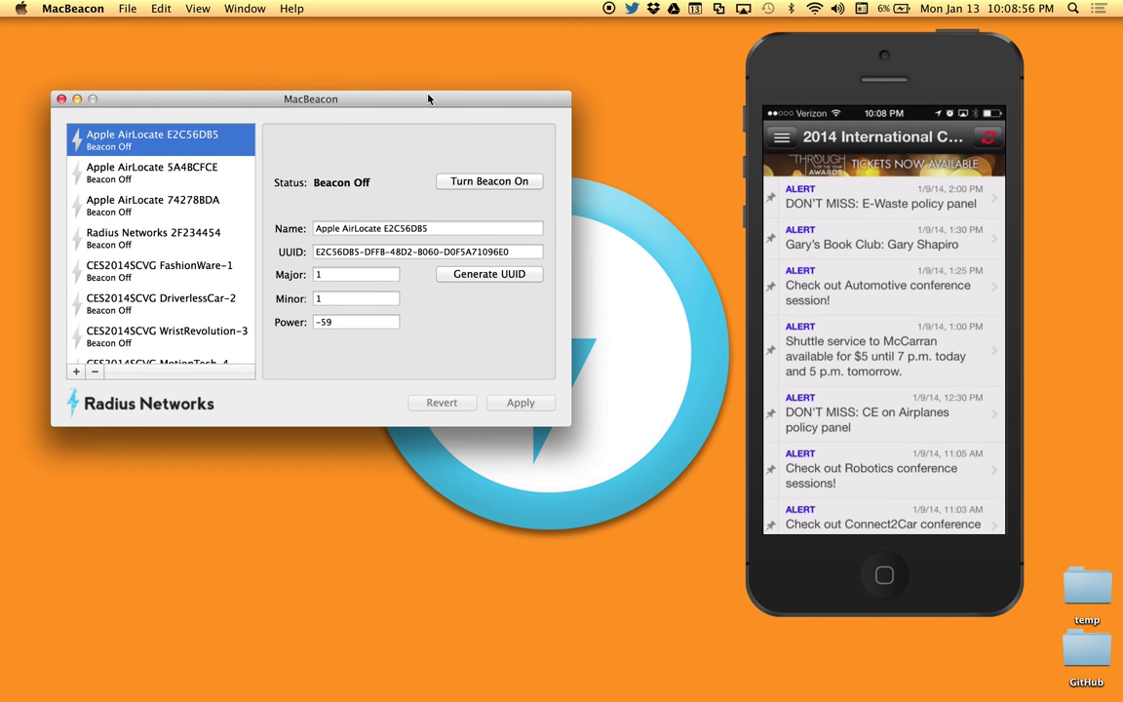
Step: Switch to Reflector and open the navigation menu of the event app on the mirrored iPhone
{"action": "left_click", "coordinate": [753, 142]}
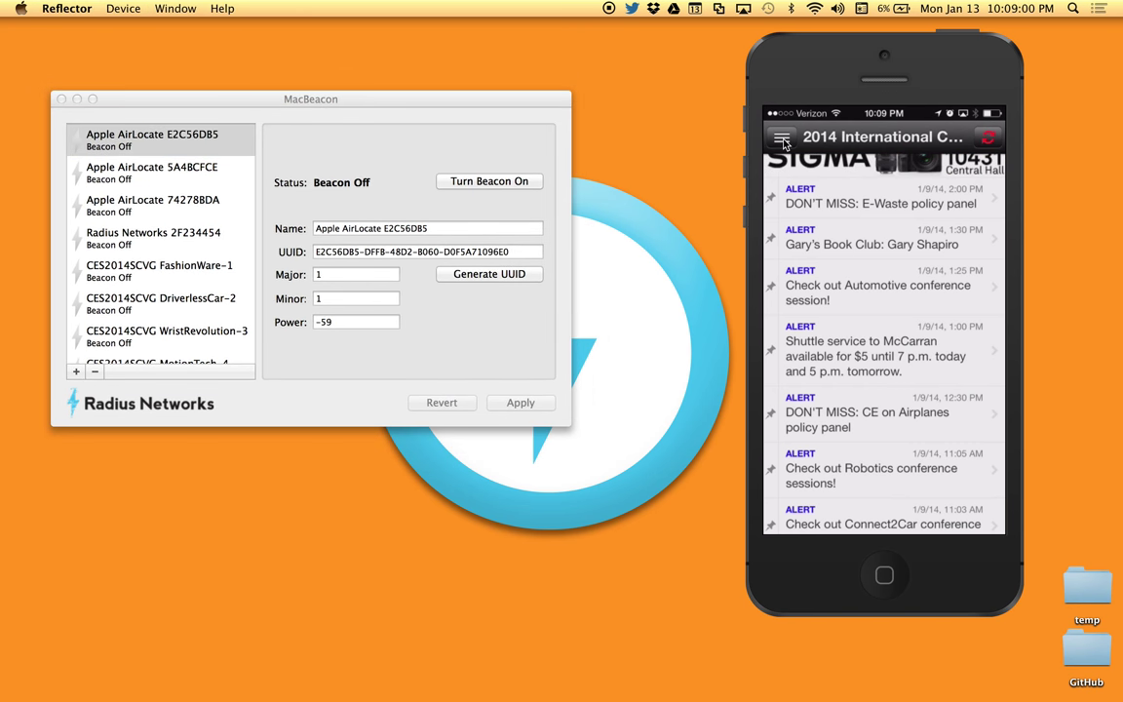
{"action": "left_click", "coordinate": [782, 141]}
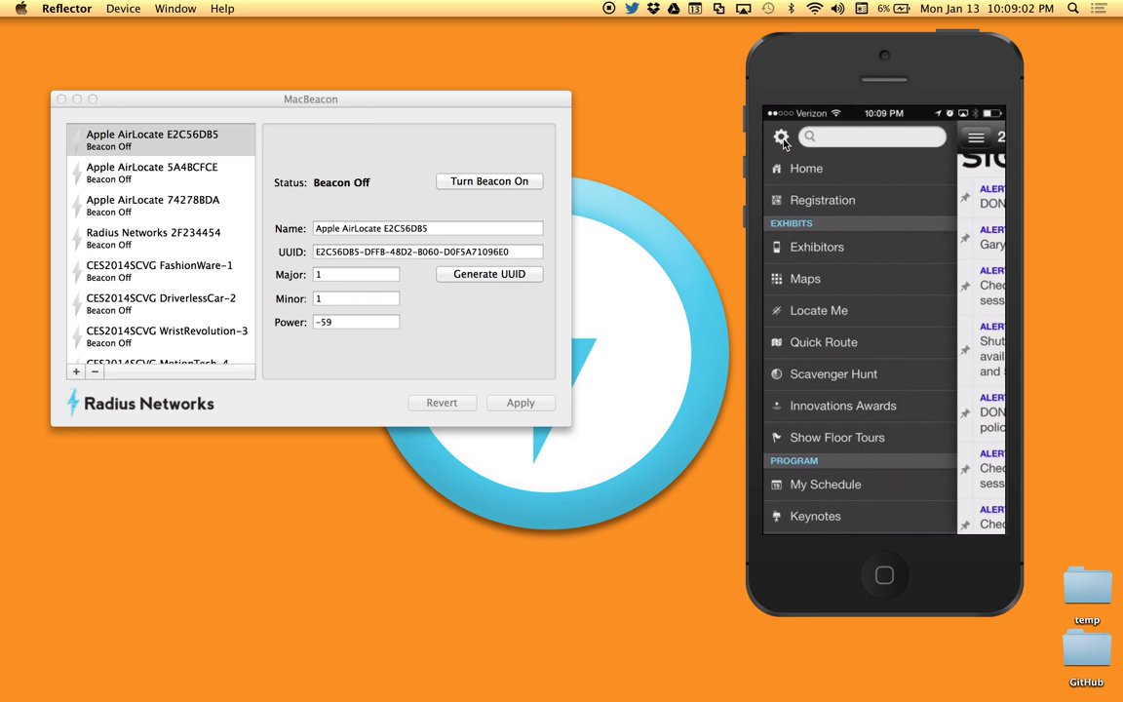
Step: Find Scavenger Hunt in the event app's navigation menu on the mirrored iPhone and open the Scavenger Hunt List
{"action": "scroll", "coordinate": [783, 142], "scroll_direction": "down", "scroll_amount": 3}
{"action": "scroll", "coordinate": [783, 141], "scroll_direction": "up", "scroll_amount": 2}
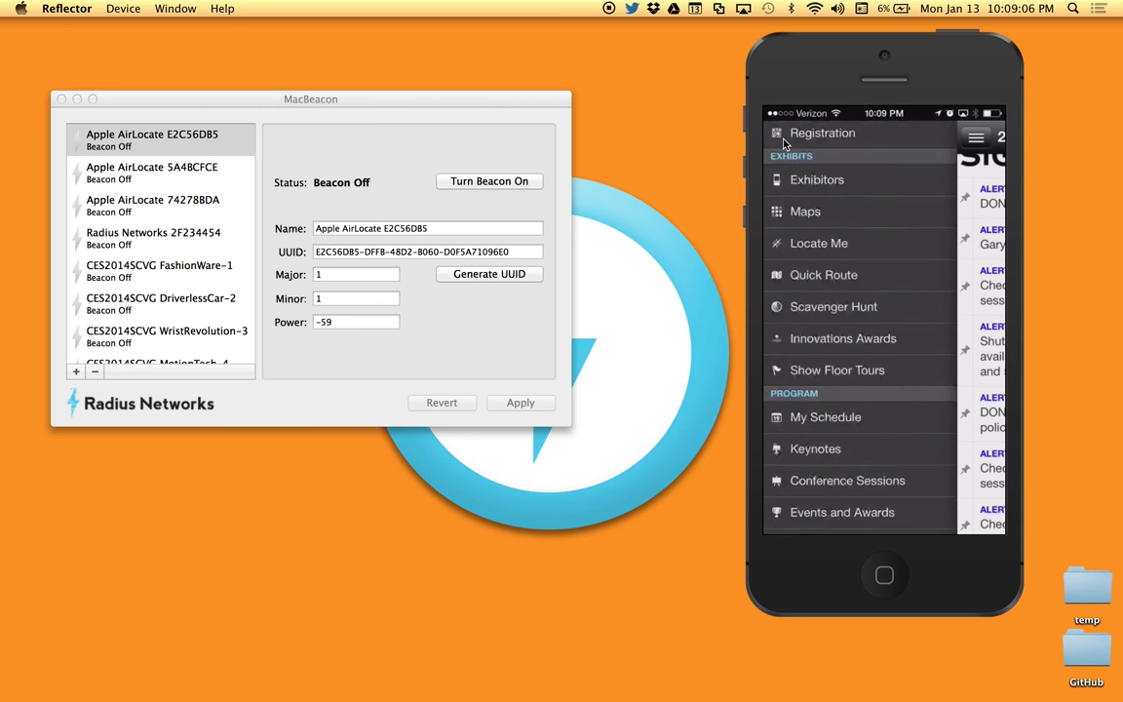
{"action": "scroll", "coordinate": [783, 141], "scroll_direction": "up", "scroll_amount": 1}
{"action": "scroll", "coordinate": [783, 141], "scroll_direction": "down", "scroll_amount": 2}
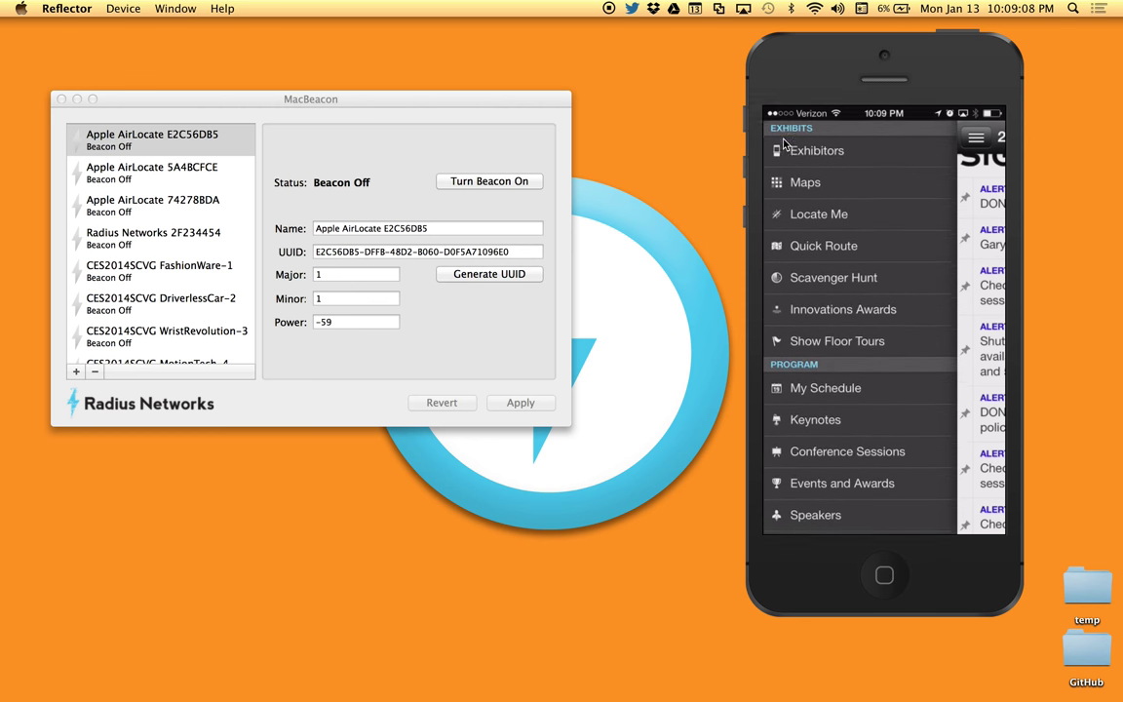
{"action": "scroll", "coordinate": [783, 143], "scroll_direction": "up", "scroll_amount": 1}
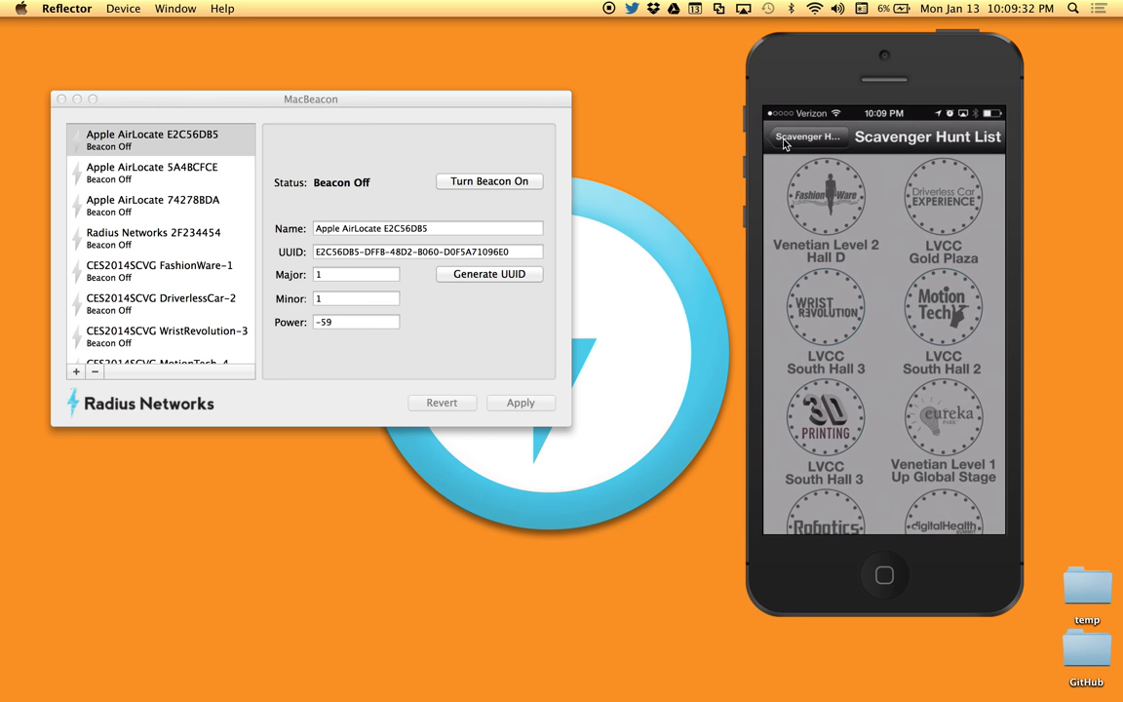
Step: Switch to MacBeacon, look through the CES2014SCVG beacons and turn on CES2014SCVG FashionWare-1
{"action": "left_click", "coordinate": [177, 269]}
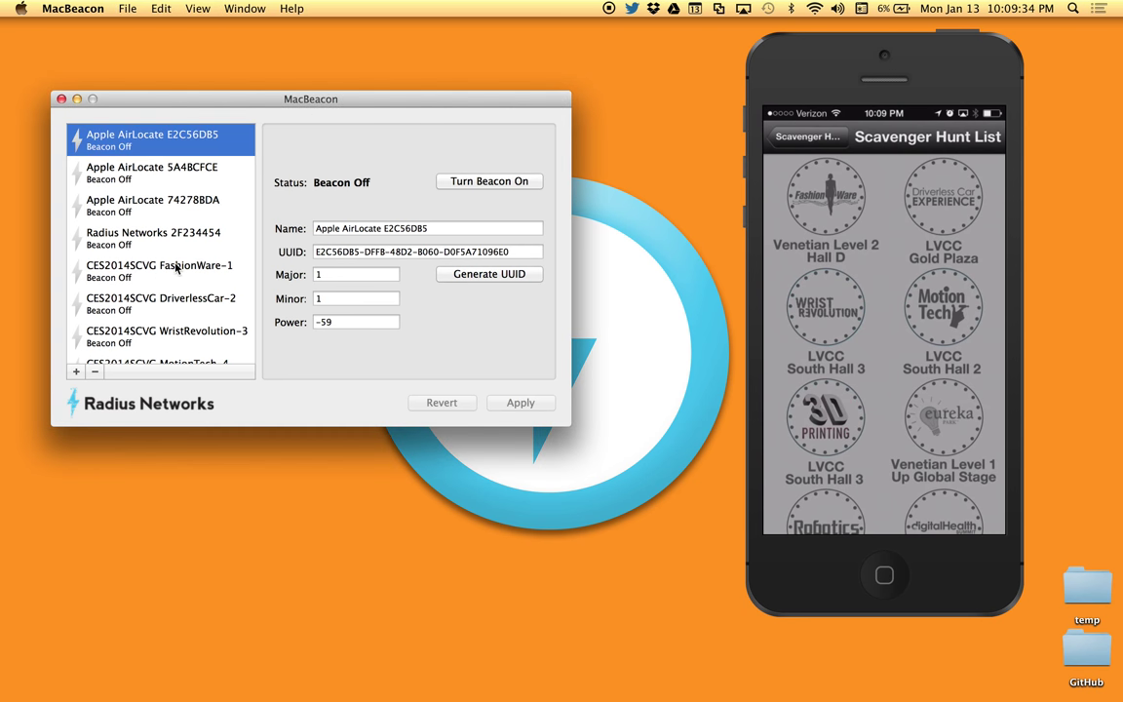
{"action": "left_click", "coordinate": [177, 269]}
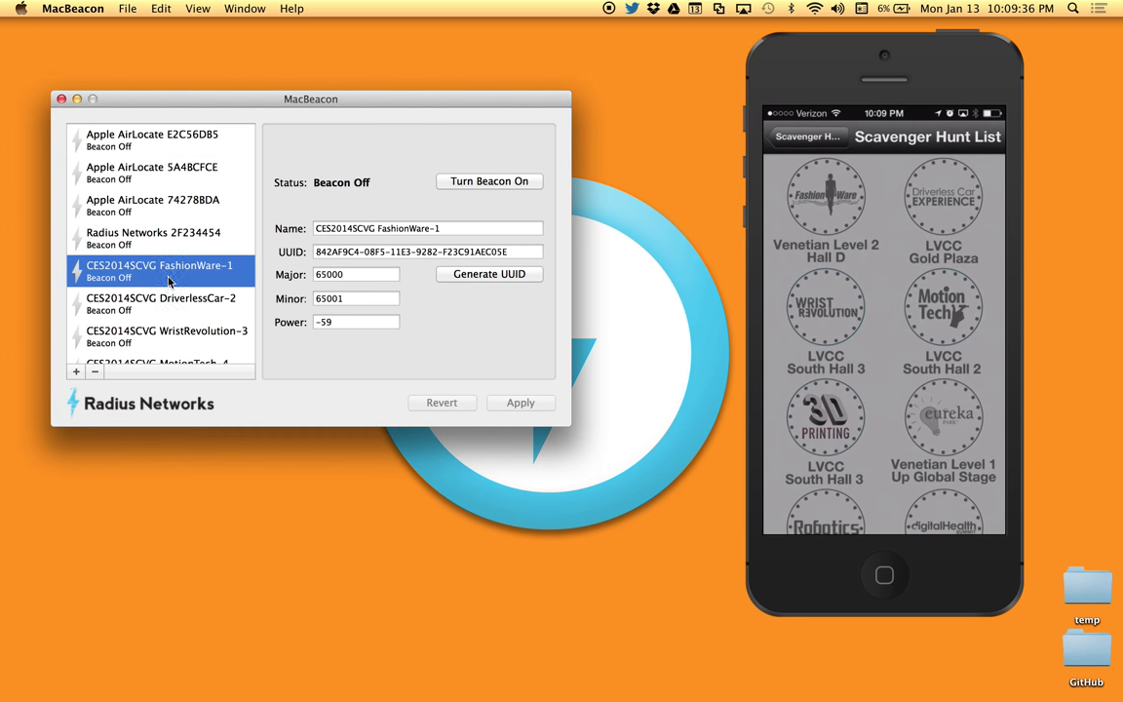
{"action": "scroll", "coordinate": [161, 195], "scroll_direction": "down", "scroll_amount": 4}
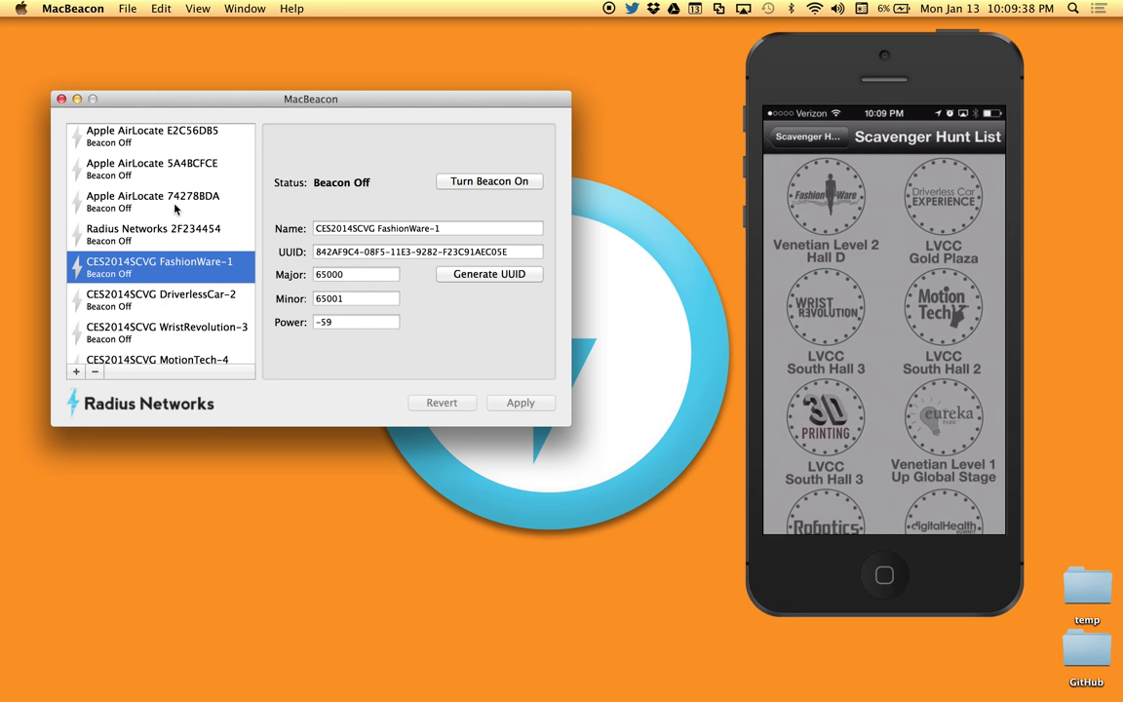
{"action": "scroll", "coordinate": [177, 203], "scroll_direction": "down", "scroll_amount": 3}
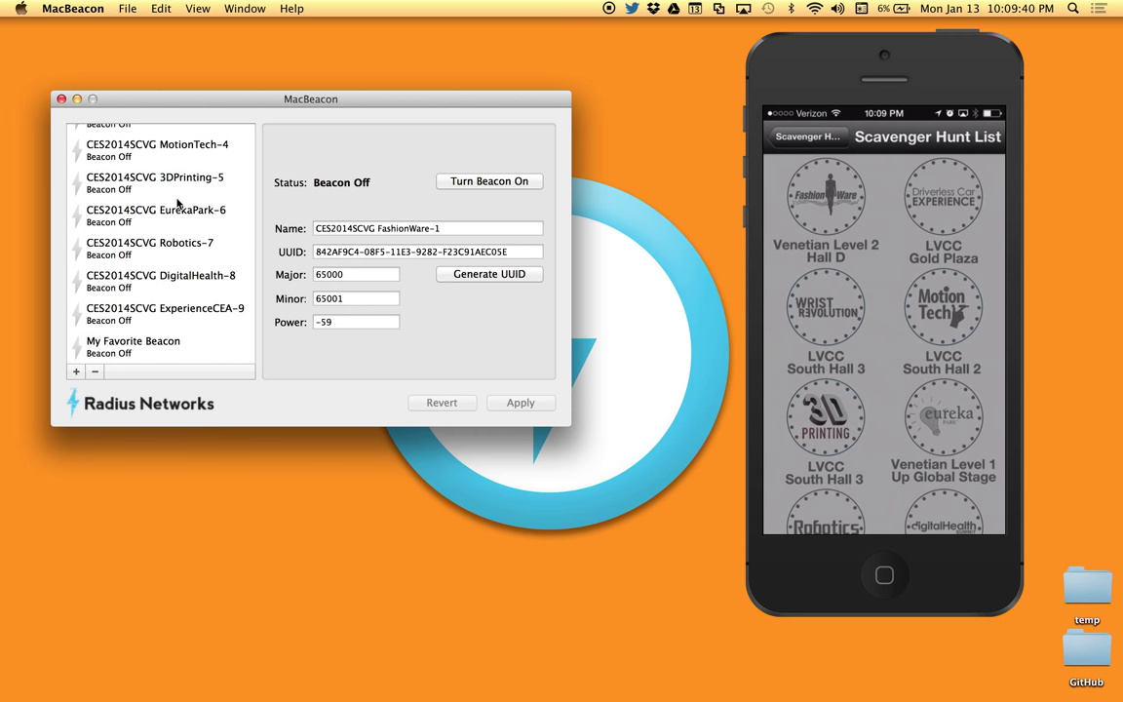
{"action": "scroll", "coordinate": [176, 203], "scroll_direction": "up", "scroll_amount": 6}
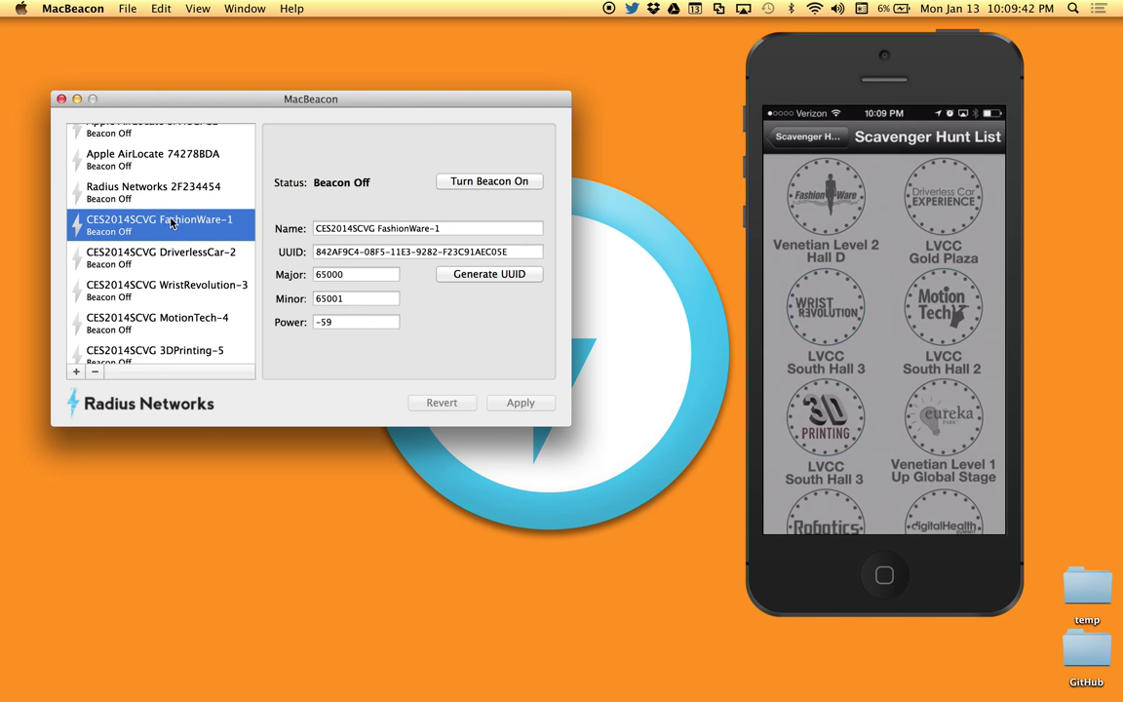
{"action": "left_click", "coordinate": [496, 184]}
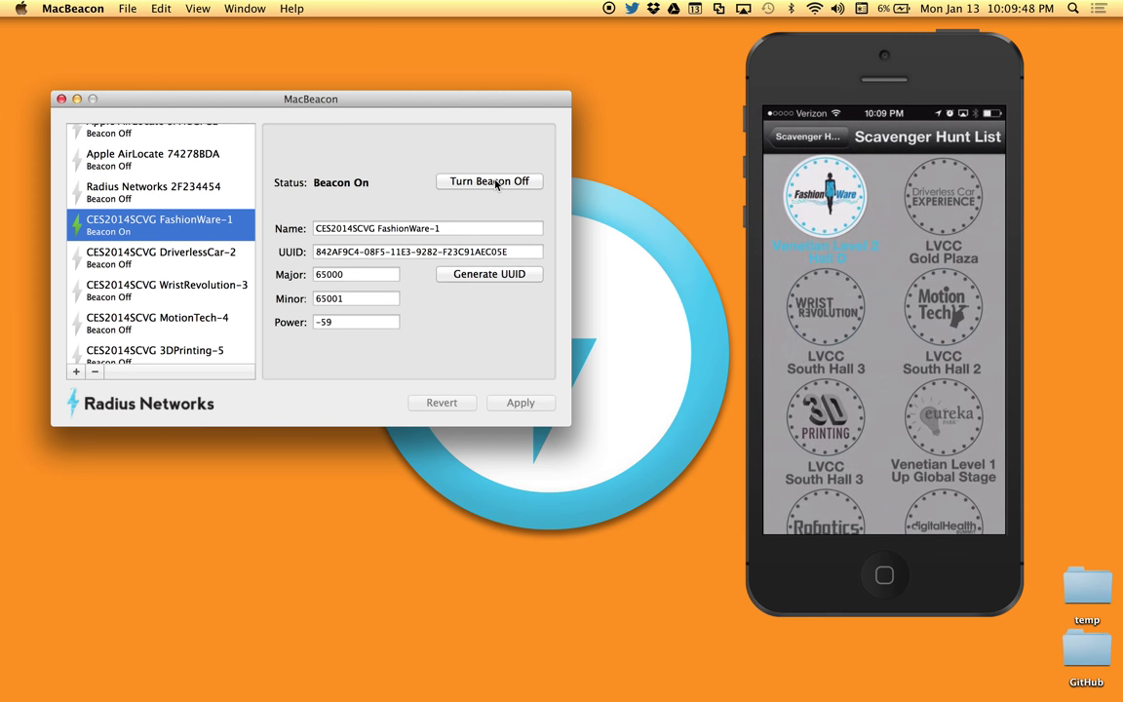
Step: Turn on the DriverlessCar-2, WristRevolution-3 and MotionTech-4 beacons one after another to trigger their scavenger hunt badges
{"action": "double_click", "coordinate": [205, 257]}
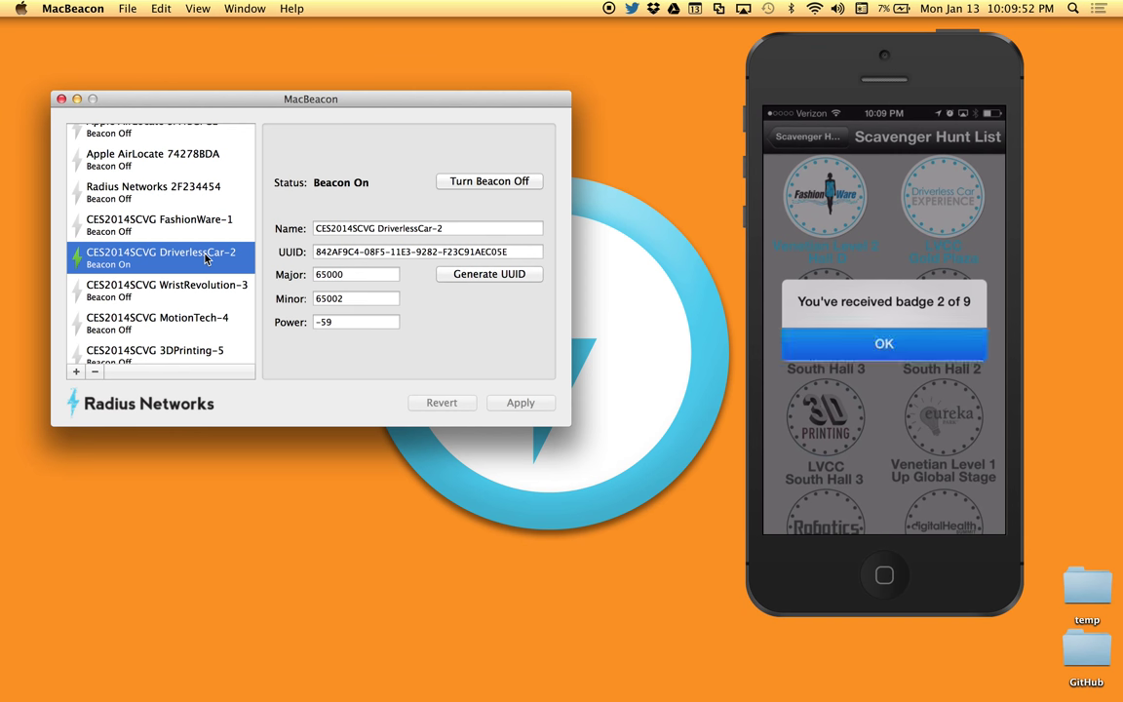
{"action": "double_click", "coordinate": [148, 290]}
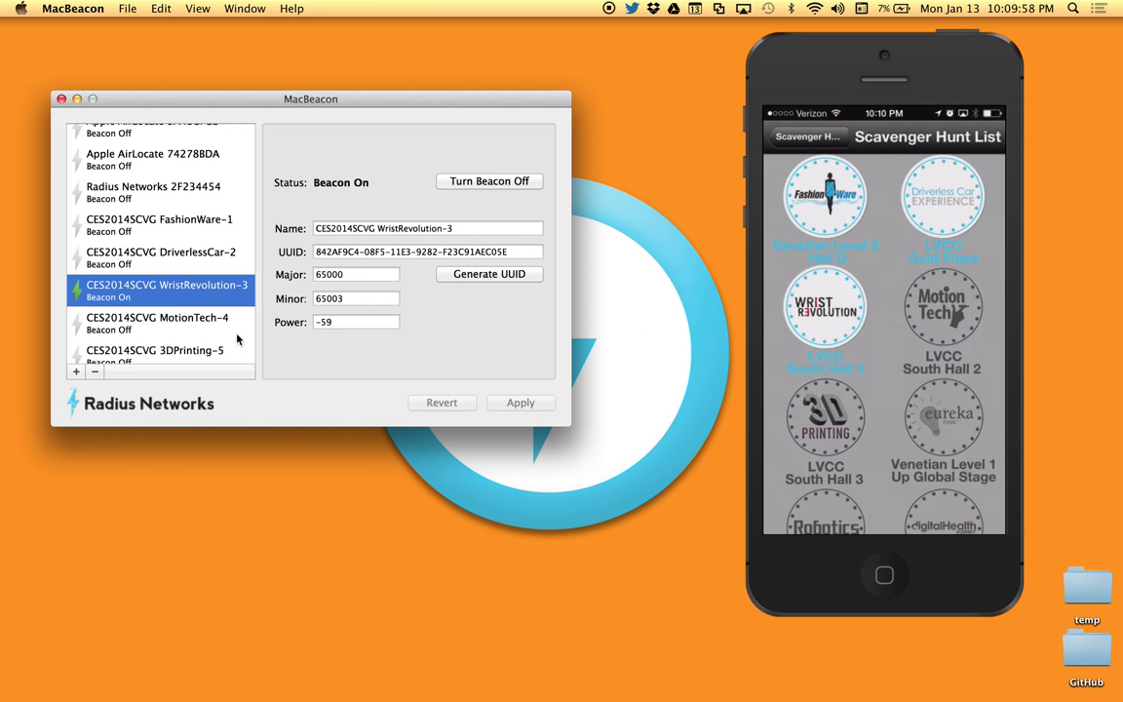
{"action": "double_click", "coordinate": [233, 328]}
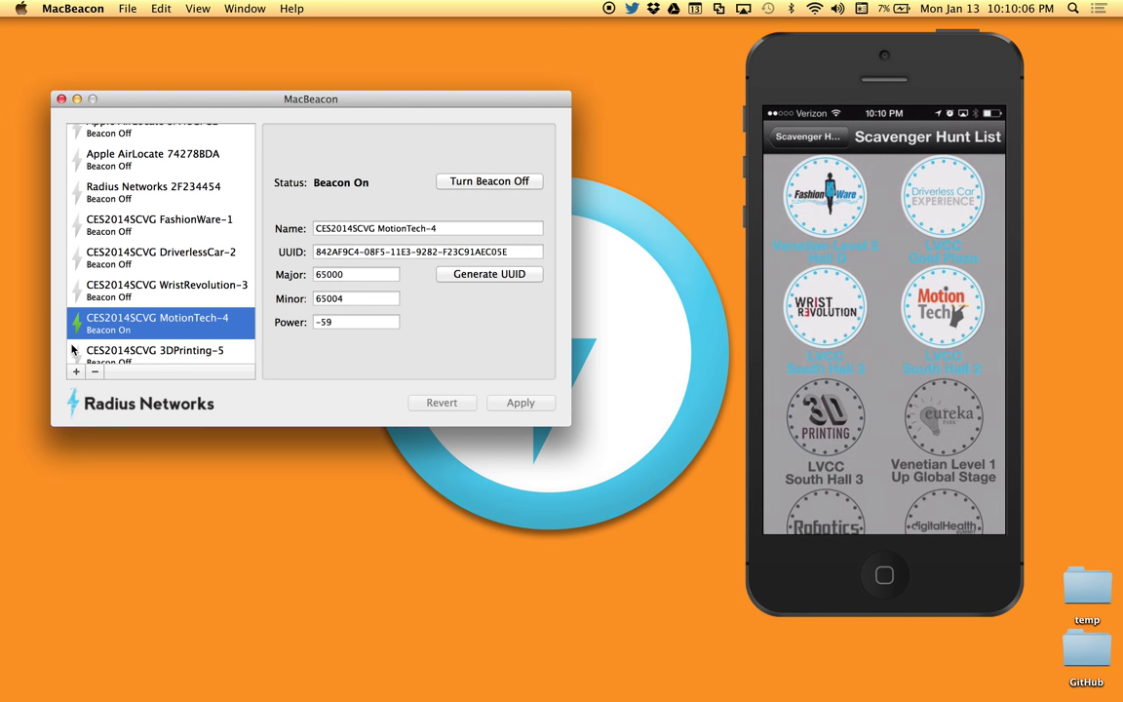
Step: Turn on the 3DPrinting-5, EurekaPark-6 and Robotics-7 beacons one after another to collect their badges
{"action": "scroll", "coordinate": [174, 280], "scroll_direction": "down", "scroll_amount": 3}
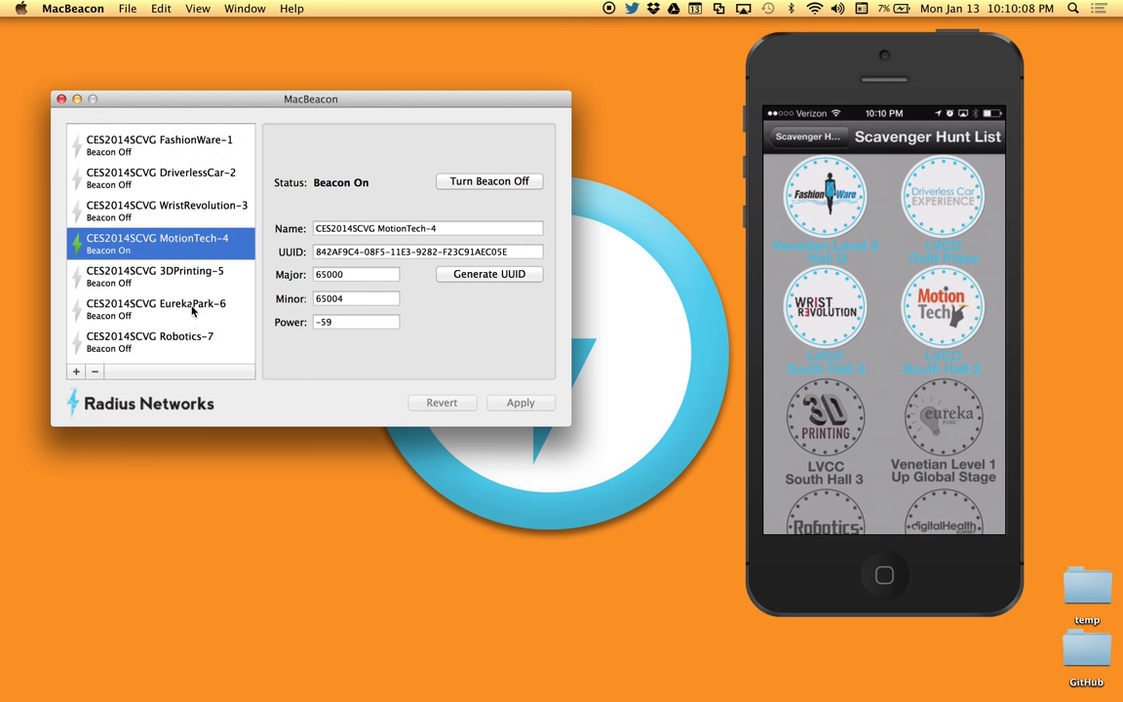
{"action": "left_click", "coordinate": [213, 261]}
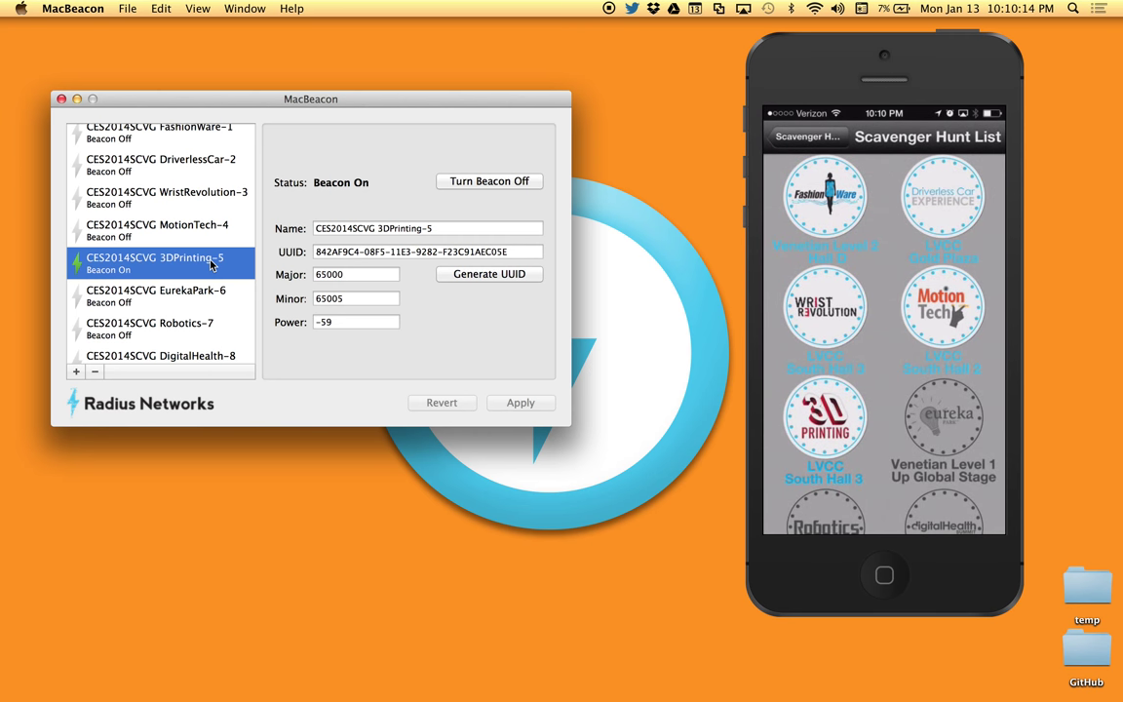
{"action": "left_click", "coordinate": [180, 294]}
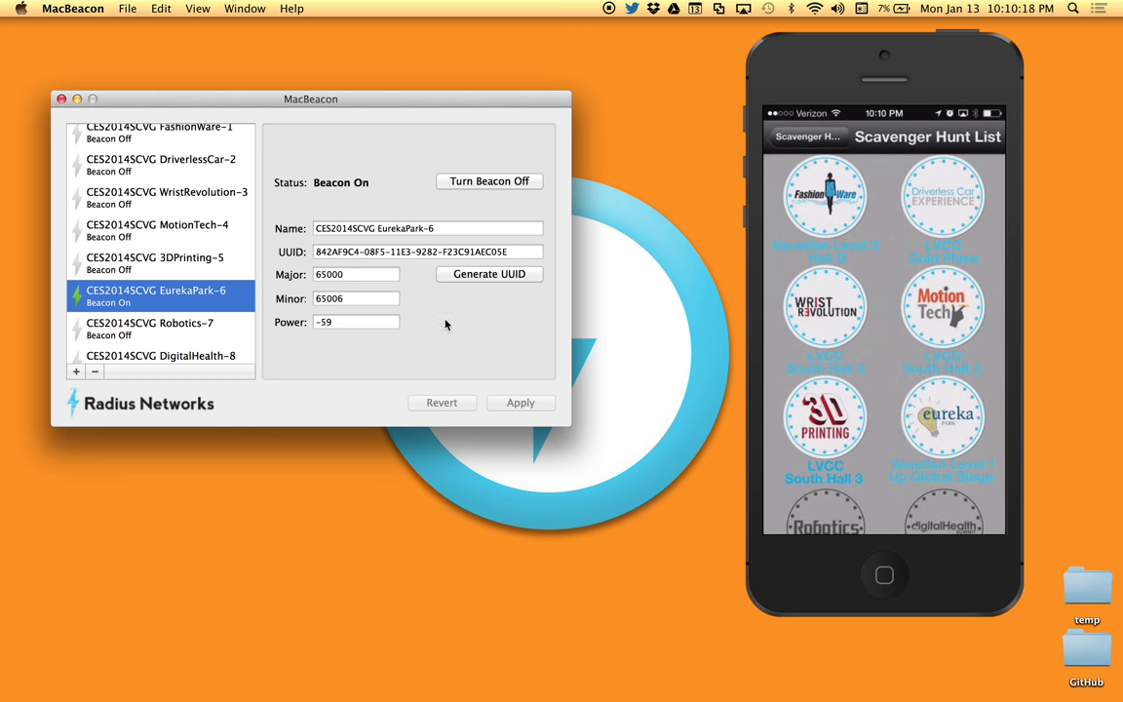
{"action": "key", "text": "Down"}
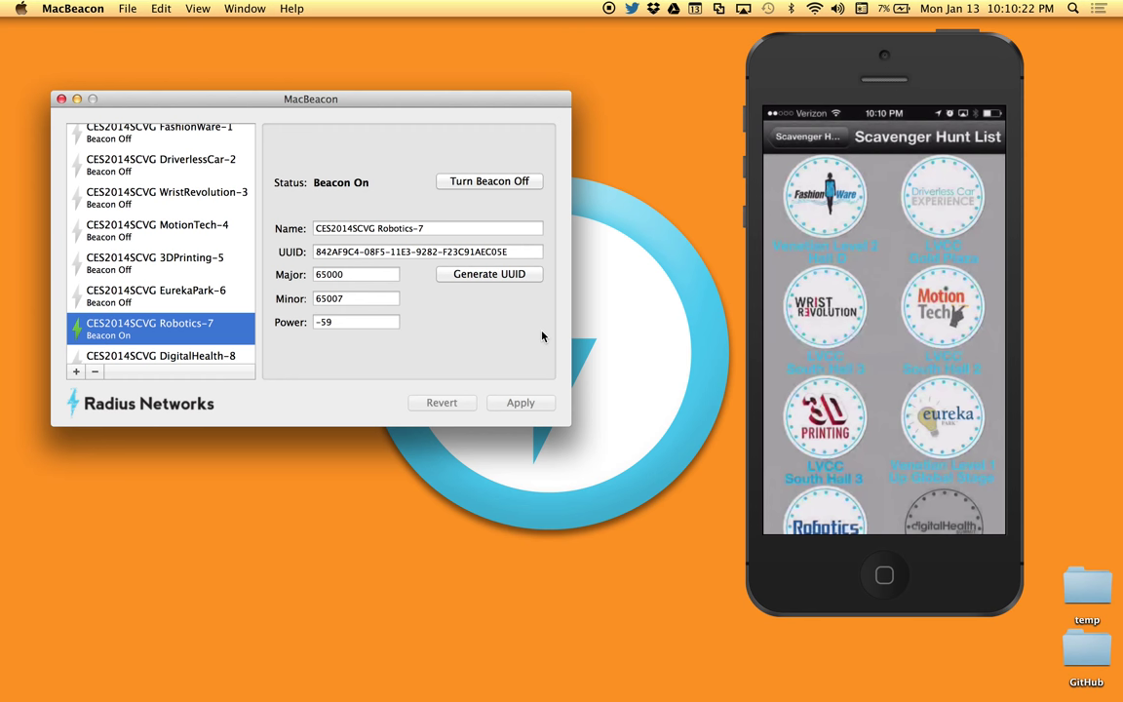
Step: Turn on the last two scavenger hunt beacons, DigitalHealth-8 and ExperienceCEA-9, one after the other
{"action": "scroll", "coordinate": [202, 269], "scroll_direction": "down", "scroll_amount": 3}
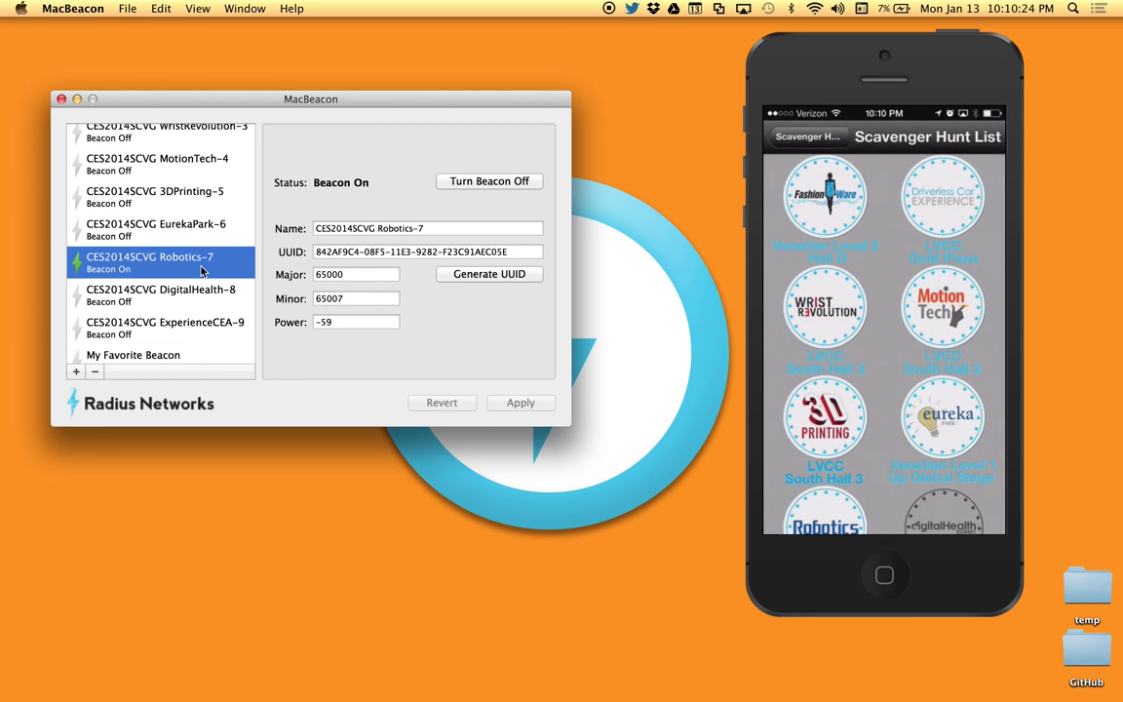
{"action": "left_click", "coordinate": [198, 277]}
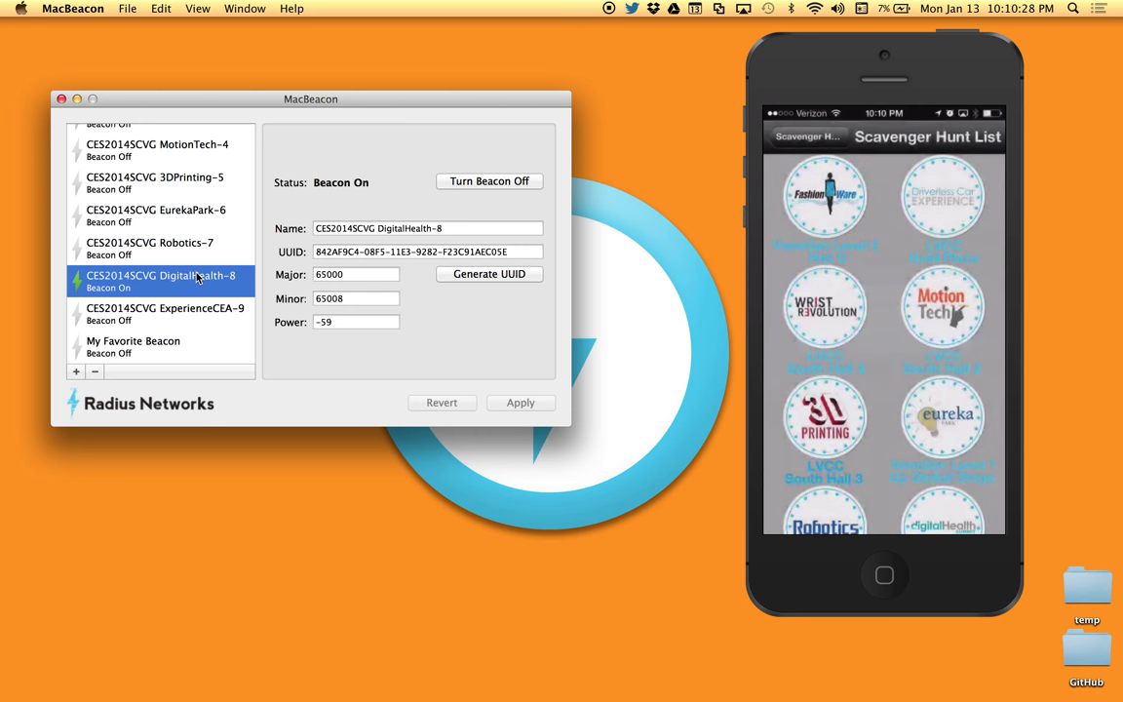
{"action": "left_click", "coordinate": [152, 315]}
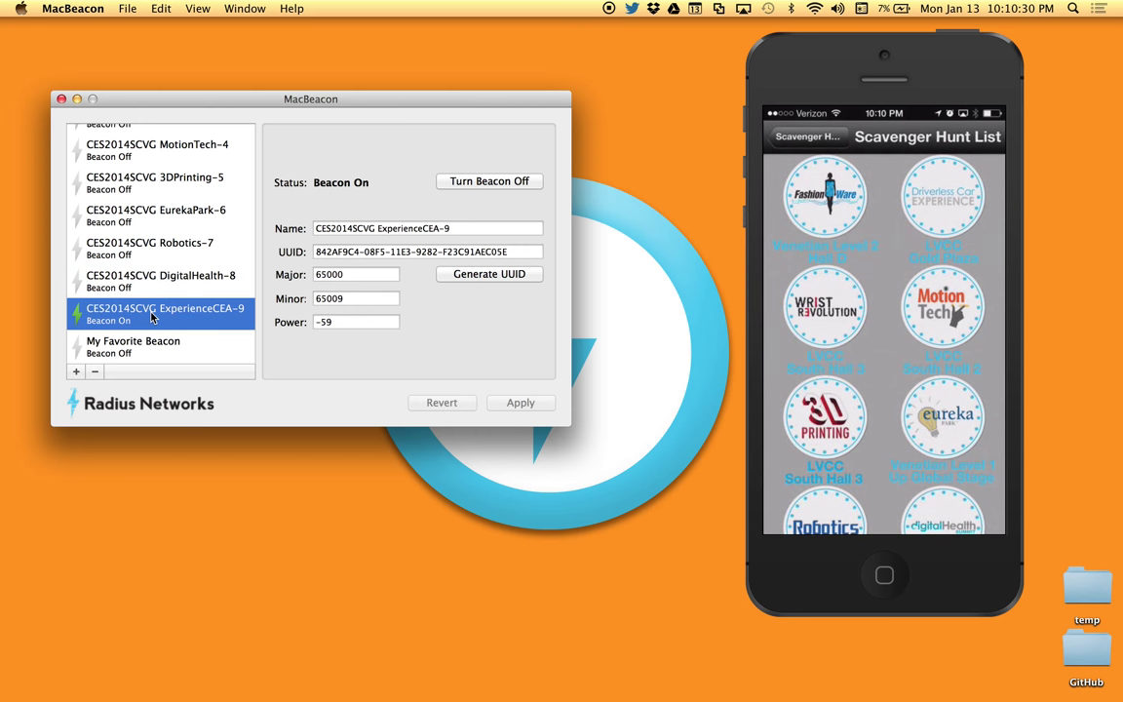